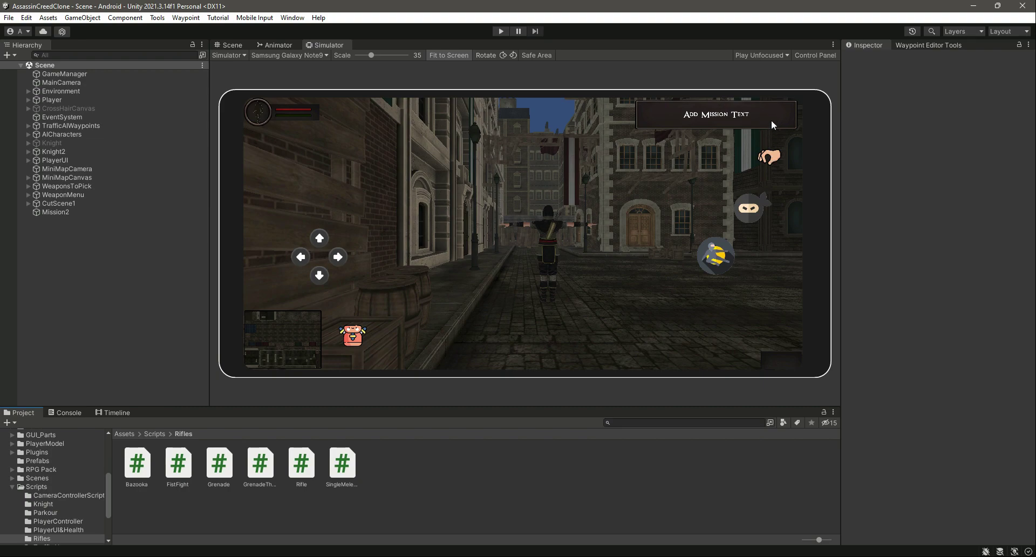
- Leave the phone Simulator preview and show the level in the Scene view in 2D mode
{"action": "left_click", "coordinate": [64, 412]}
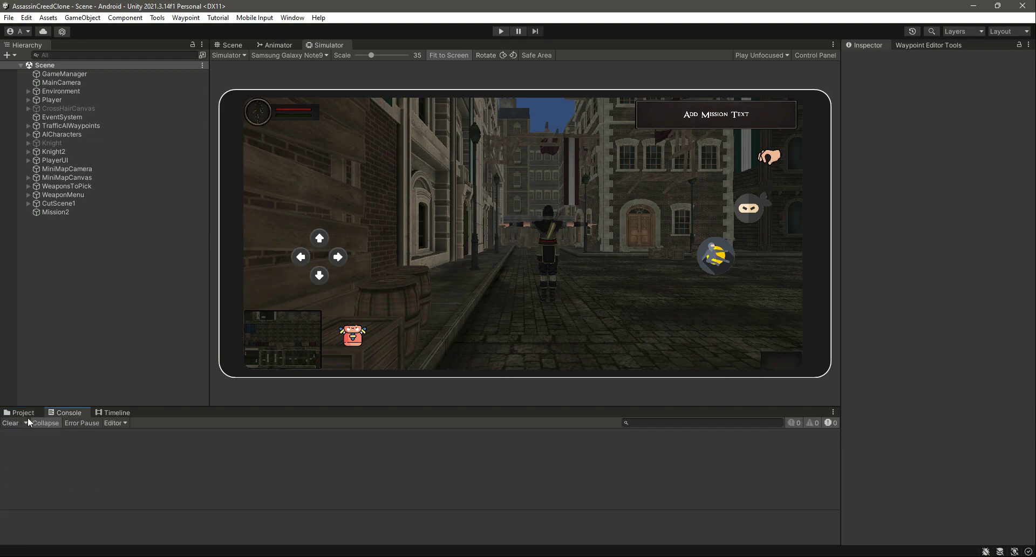
{"action": "left_click", "coordinate": [22, 413]}
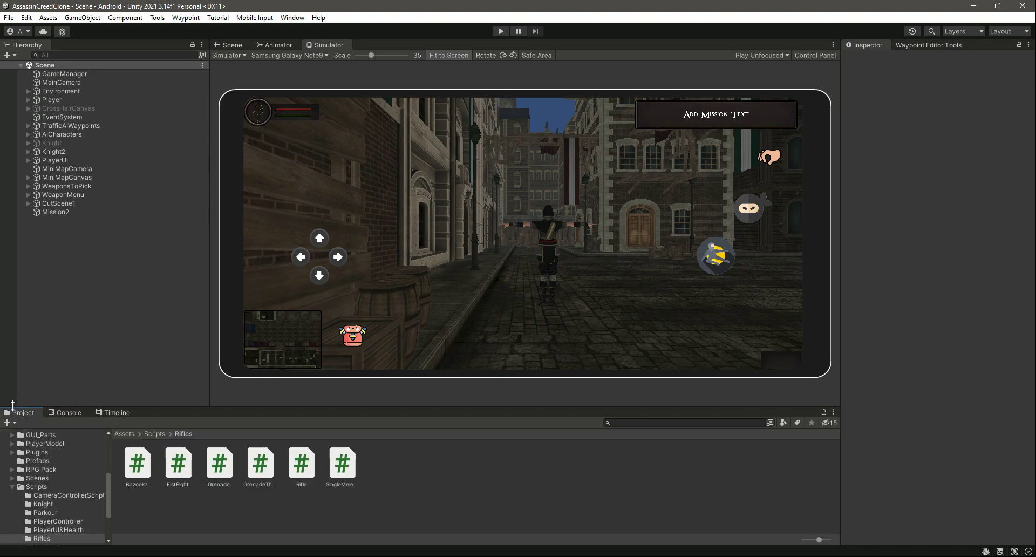
{"action": "left_click", "coordinate": [228, 43]}
{"action": "left_click", "coordinate": [703, 56]}
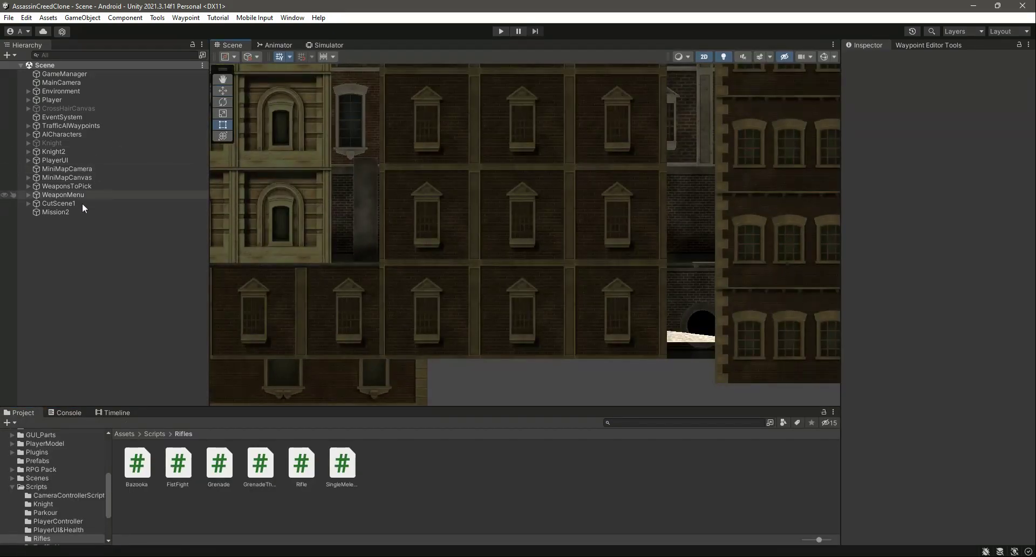
- Select PlayerUI's PickUpButton and anchor it to the middle of the right edge, setting position too
{"action": "double_click", "coordinate": [60, 160]}
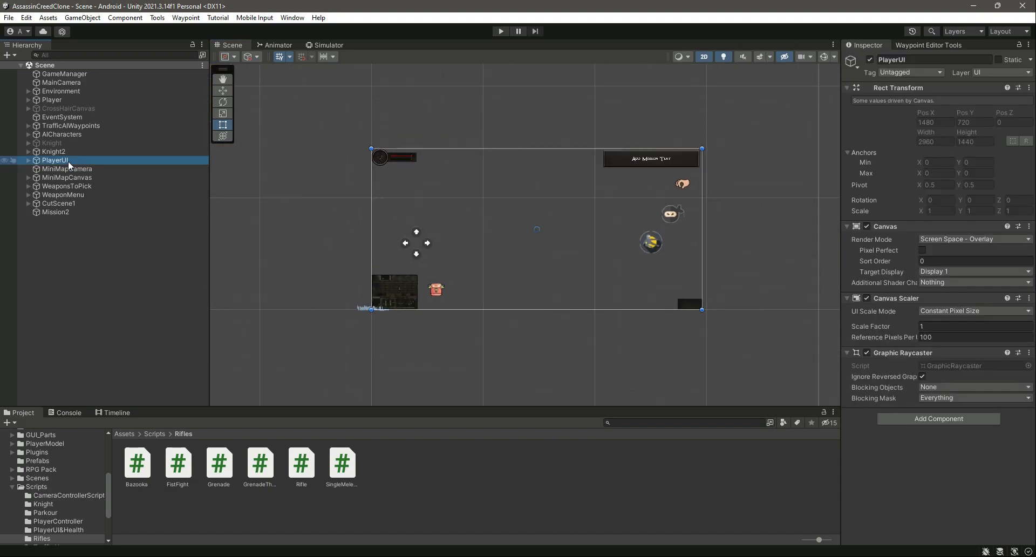
{"action": "left_click", "coordinate": [28, 161]}
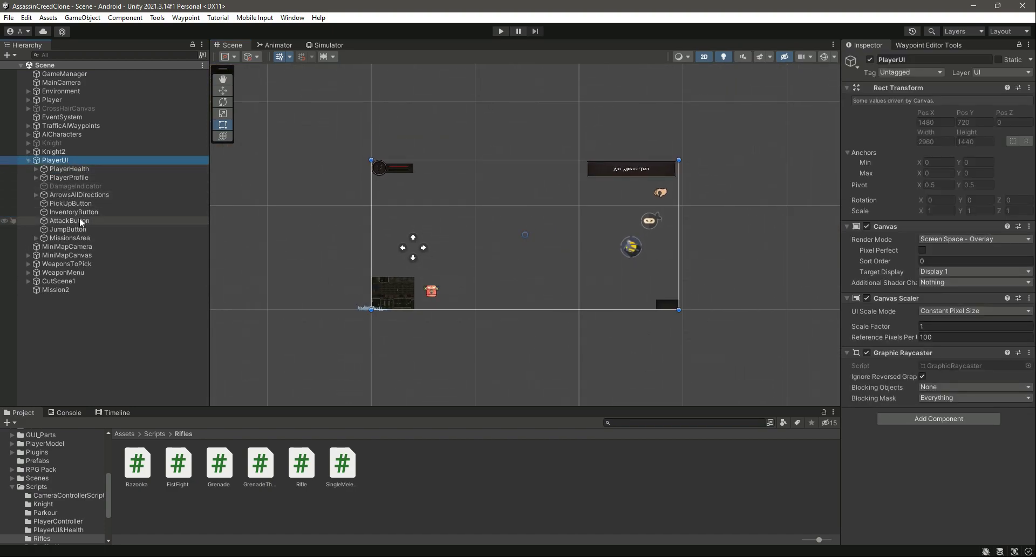
{"action": "left_click", "coordinate": [80, 204]}
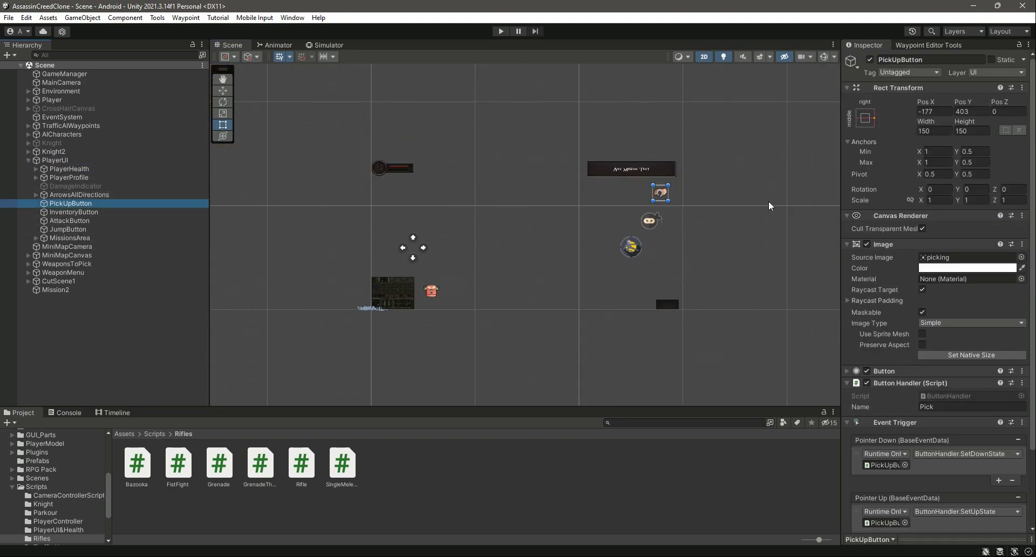
{"action": "left_click", "coordinate": [865, 118]}
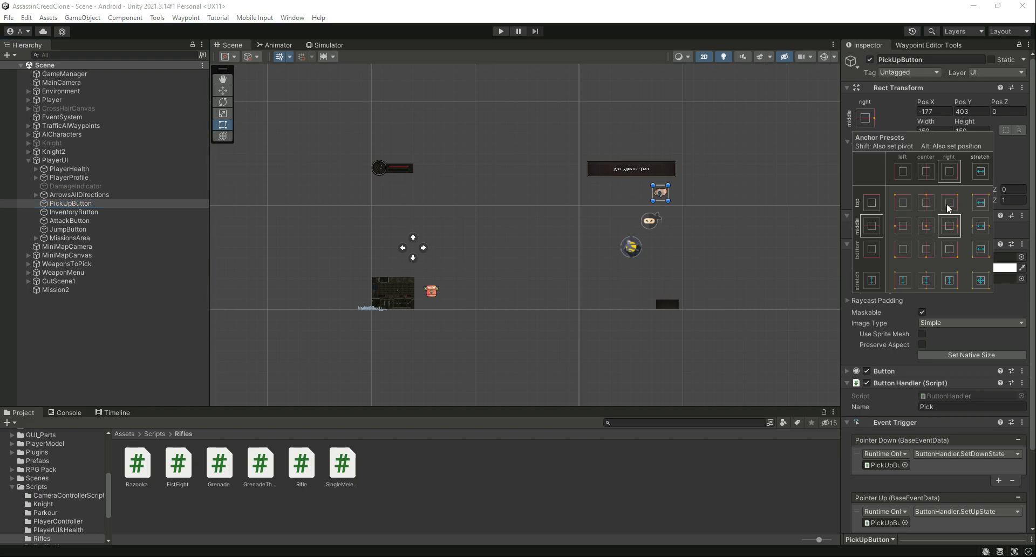
{"action": "key", "text": "shift+alt"}
{"action": "left_click", "coordinate": [953, 253], "text": "alt"}
{"action": "left_click", "coordinate": [950, 231], "text": "alt"}
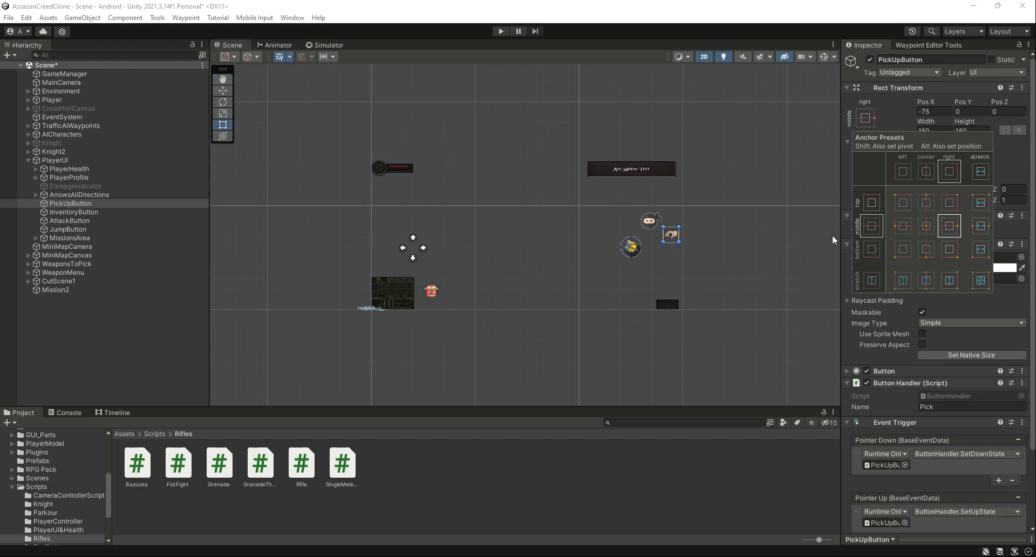
- Drag PickUpButton down to the lower right of the HUD, around Pos X -121, Pos Y -455
{"action": "left_click", "coordinate": [222, 90]}
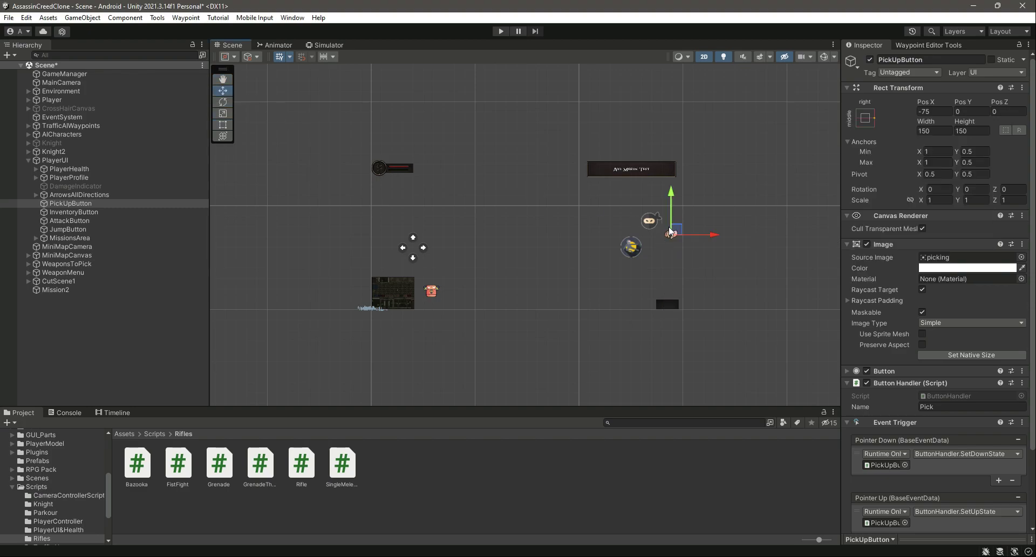
{"action": "scroll", "coordinate": [655, 216], "scroll_direction": "up", "scroll_amount": 4}
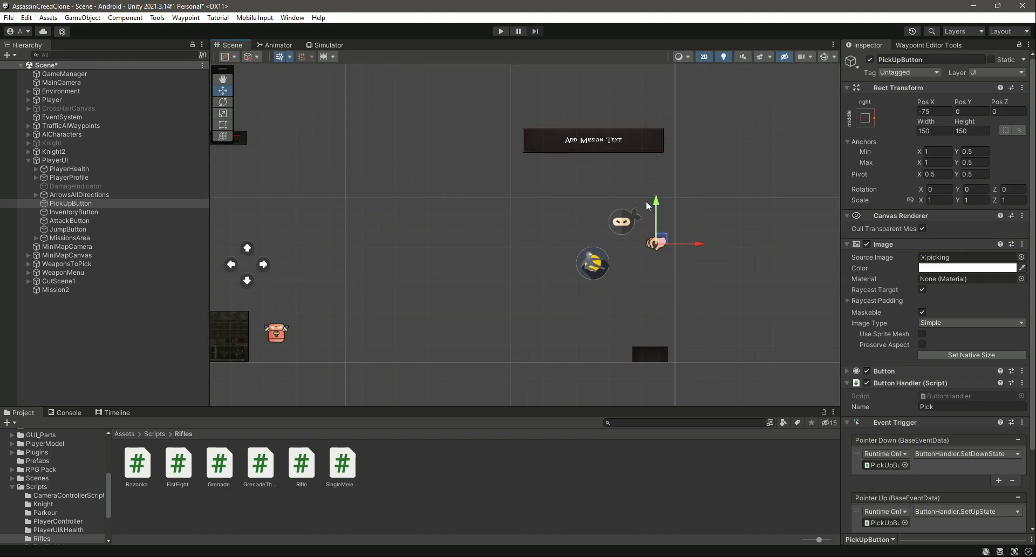
{"action": "left_click_drag", "start_coordinate": [655, 215], "coordinate": [691, 306]}
{"action": "left_click_drag", "start_coordinate": [649, 268], "coordinate": [649, 279]}
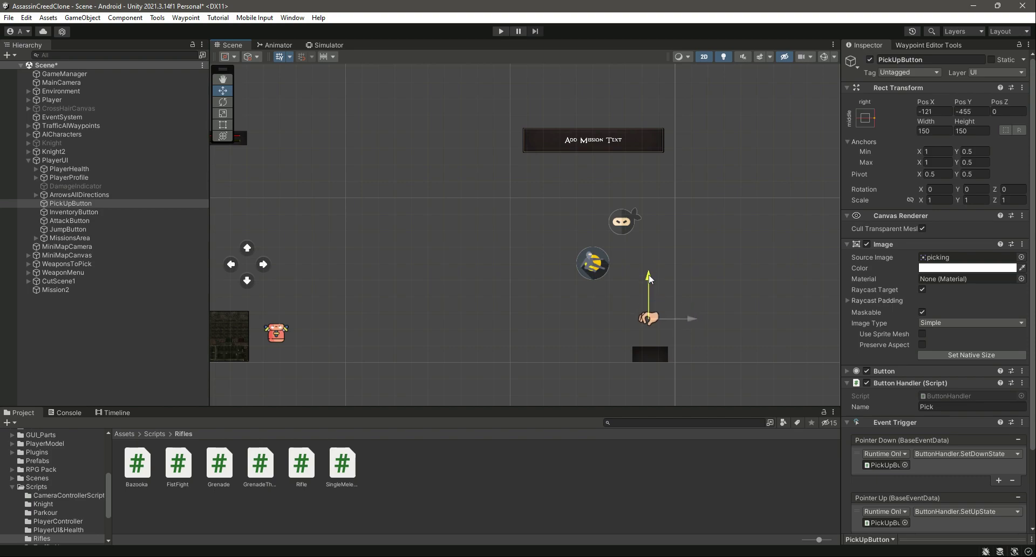
- Nudge PickUpButton up to Pos Y -393, save the scene and check it on the phone Simulator
{"action": "left_click", "coordinate": [327, 43]}
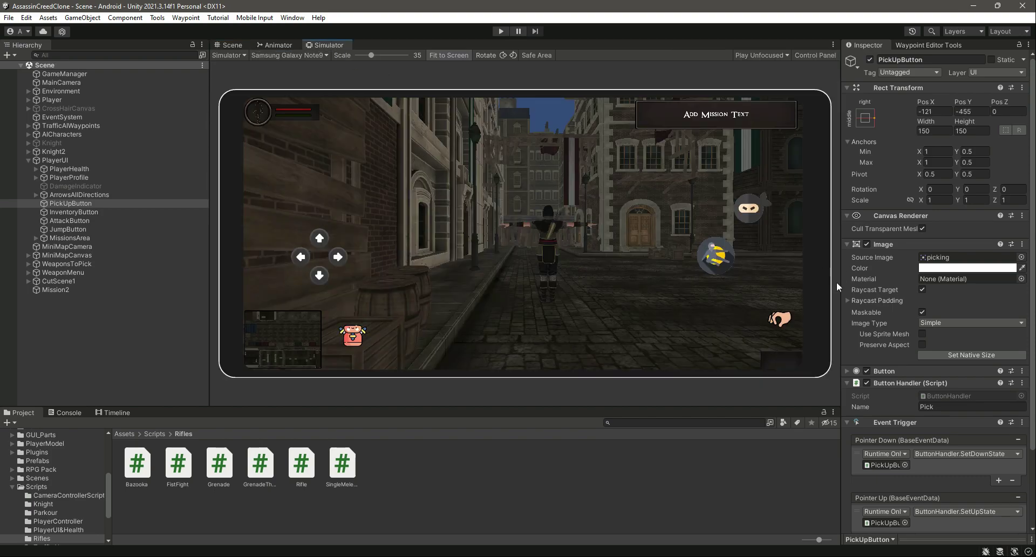
{"action": "left_click", "coordinate": [229, 45]}
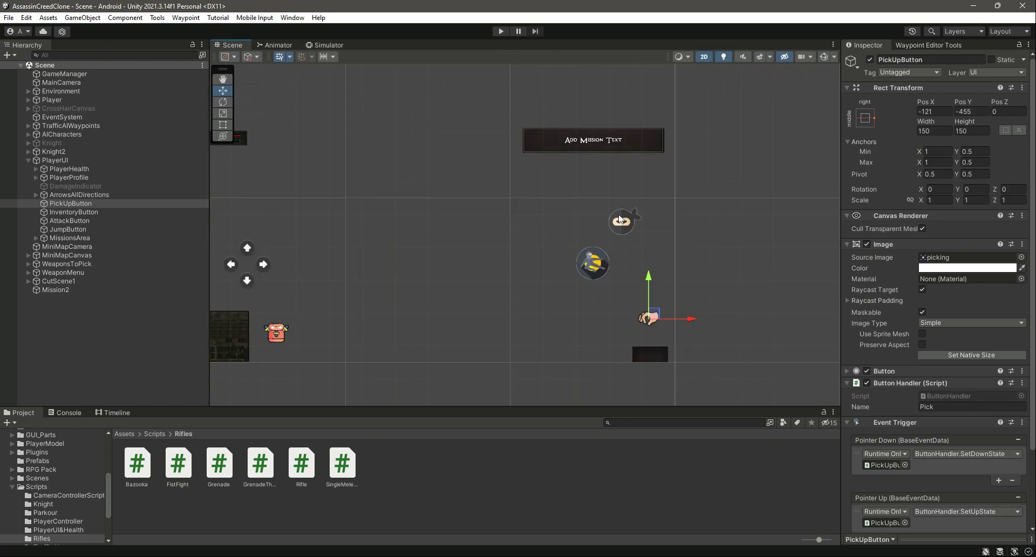
{"action": "left_click_drag", "start_coordinate": [649, 278], "coordinate": [648, 268]}
{"action": "key", "text": "ctrl+s"}
{"action": "left_click", "coordinate": [317, 44]}
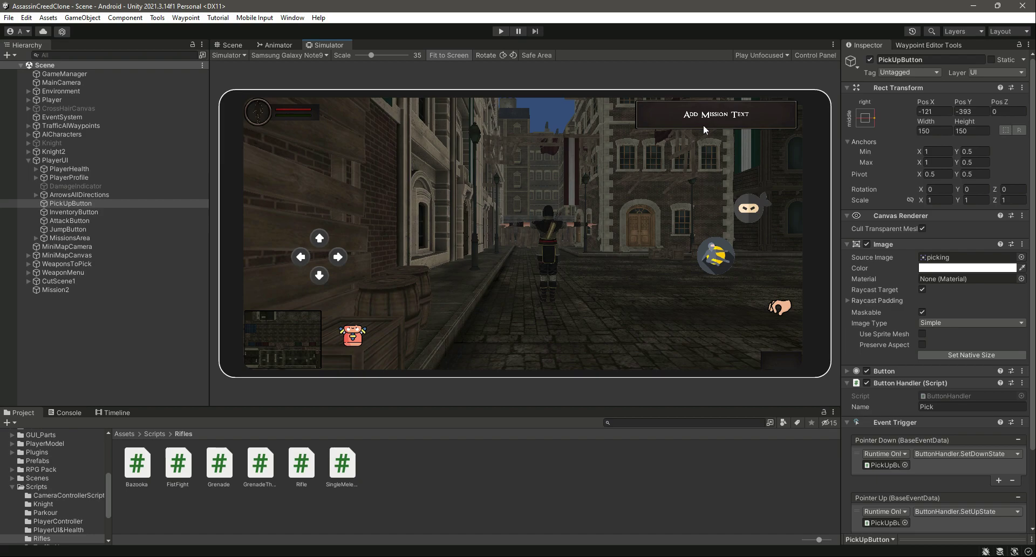
- Locate GameManager's Missions script in the Project assets and open Missions.cs in the code editor
{"action": "left_click", "coordinate": [74, 238]}
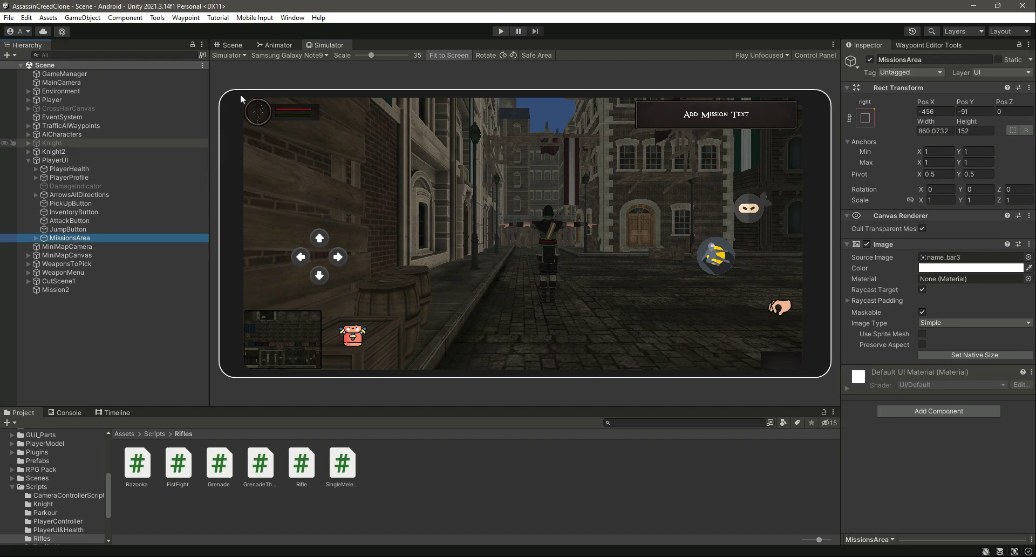
{"action": "left_click", "coordinate": [238, 44]}
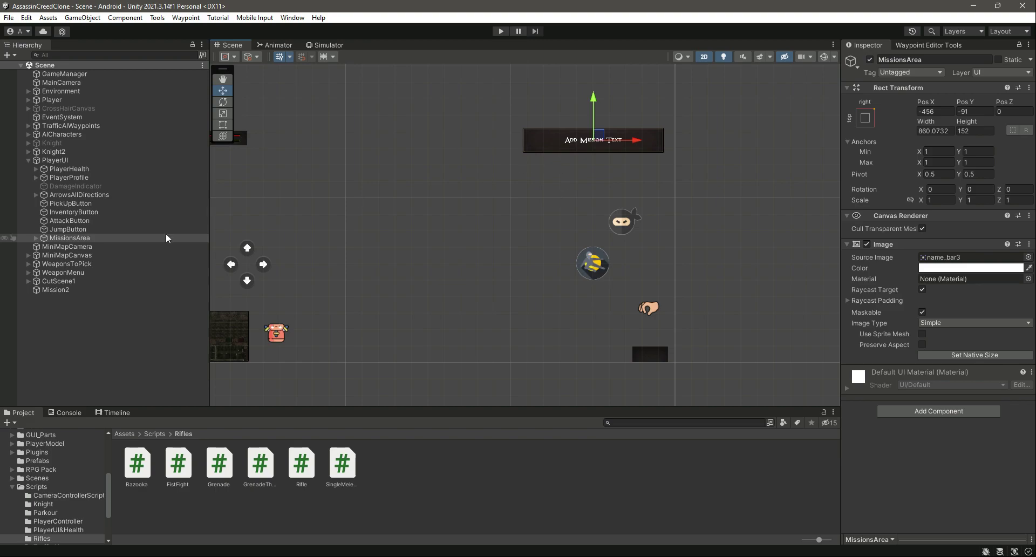
{"action": "left_click", "coordinate": [65, 161]}
{"action": "key", "text": "ctrl+z"}
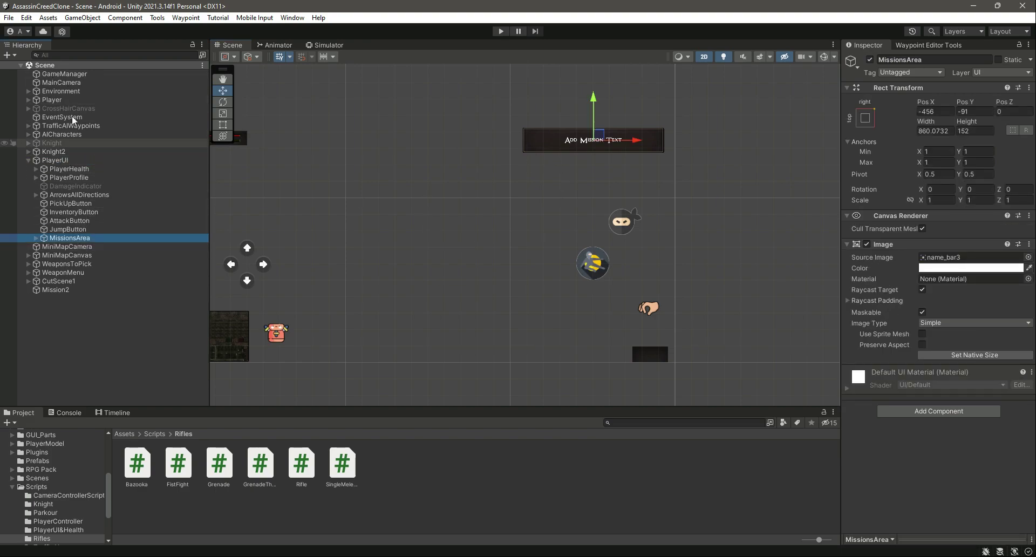
{"action": "left_click", "coordinate": [69, 74]}
{"action": "left_click", "coordinate": [940, 163]}
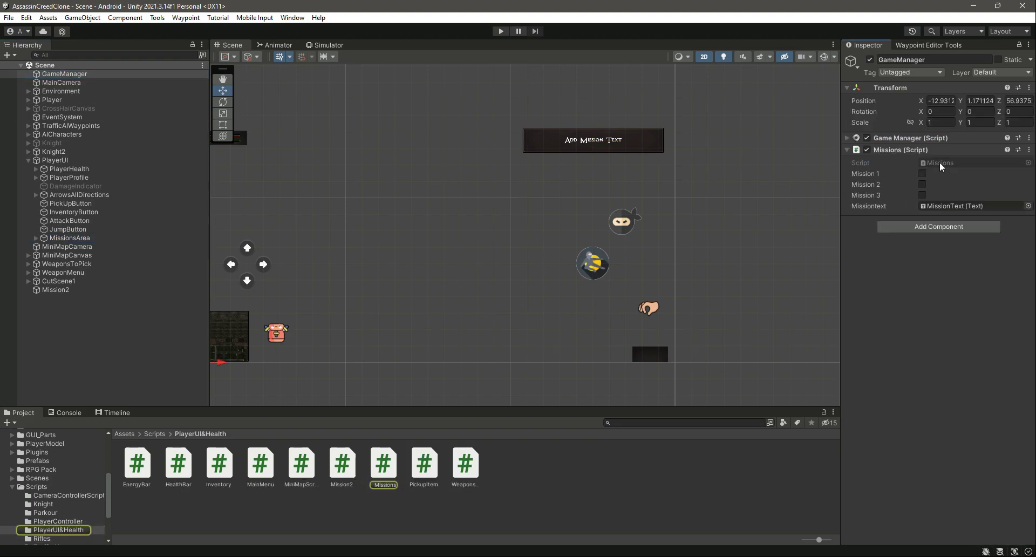
{"action": "double_click", "coordinate": [390, 471]}
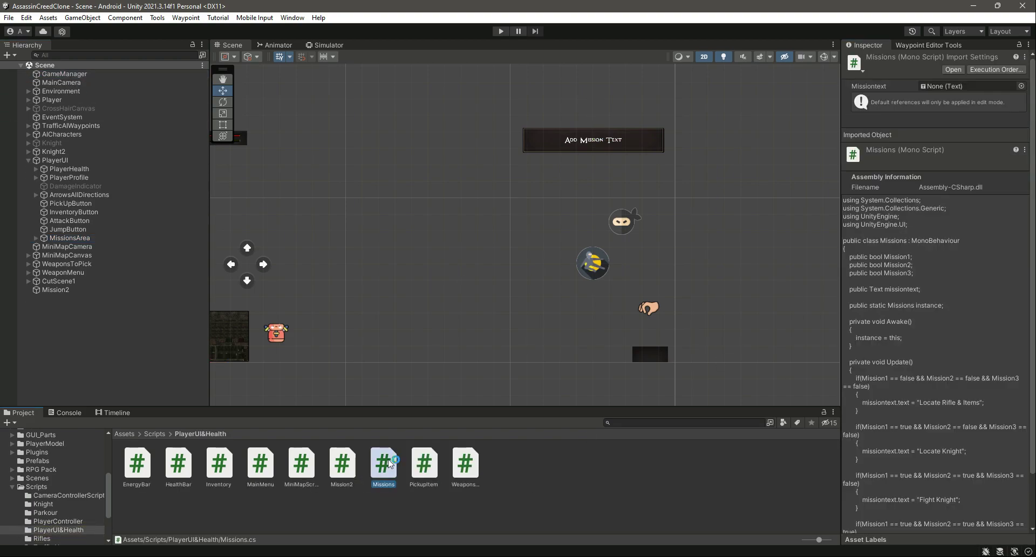
- Declare 'public GameObject missionArea;' below the missiontext field in Missions.cs and save the script
{"action": "left_click", "coordinate": [223, 200]}
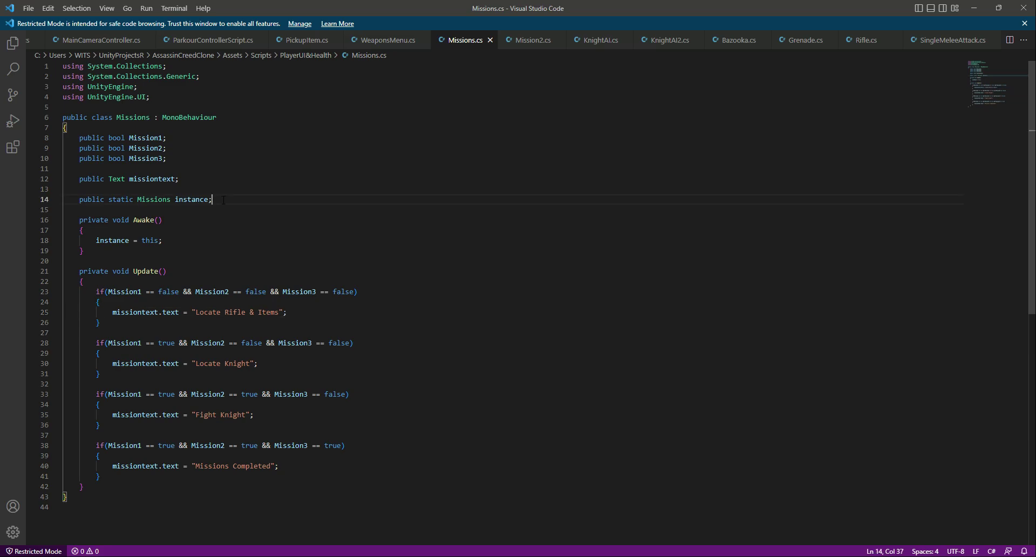
{"action": "left_click", "coordinate": [200, 183]}
{"action": "key", "text": "Return"}
{"action": "key", "text": "Return"}
{"action": "type", "text": "public GameObject"}
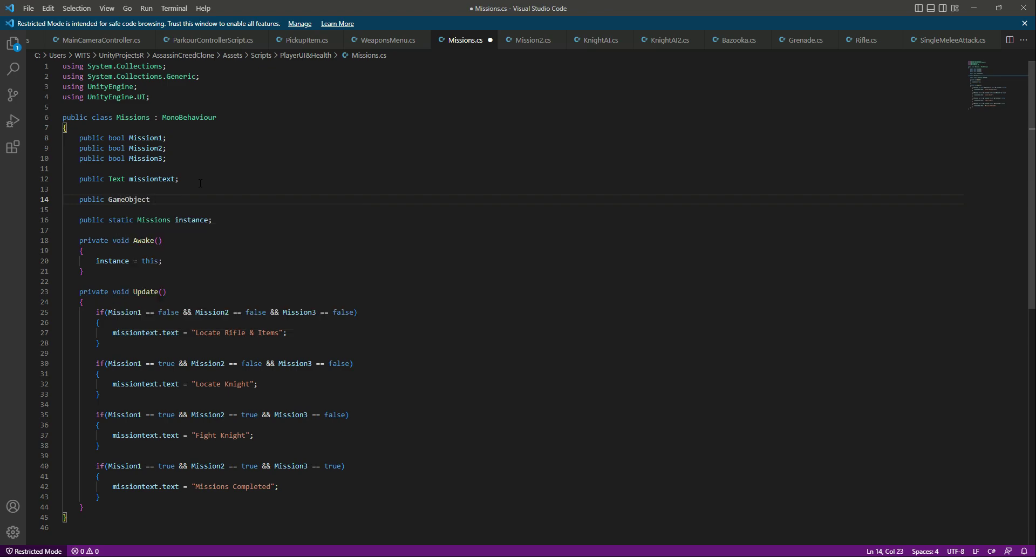
{"action": "type", "text": " mission"}
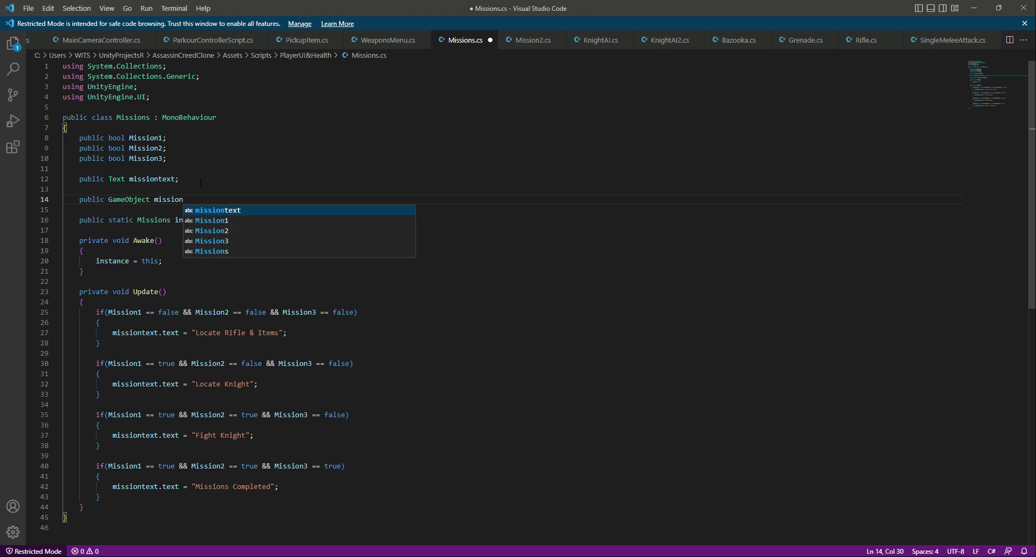
{"action": "type", "text": "Area;"}
{"action": "key", "text": "ctrl+s"}
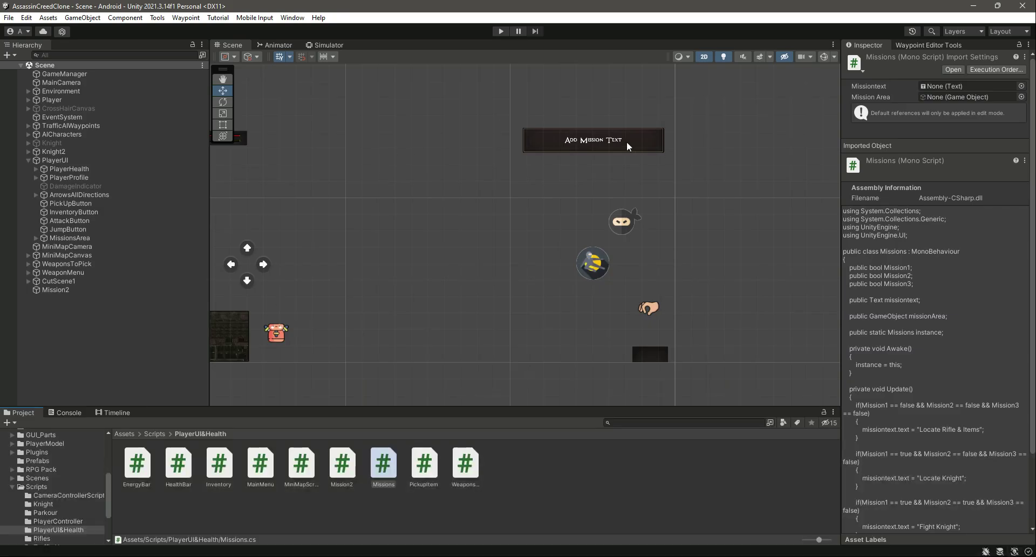
- Drag MissionsArea into GameManager's Mission Area slot, save, then deactivate the MissionsArea panel
{"action": "left_click", "coordinate": [81, 74]}
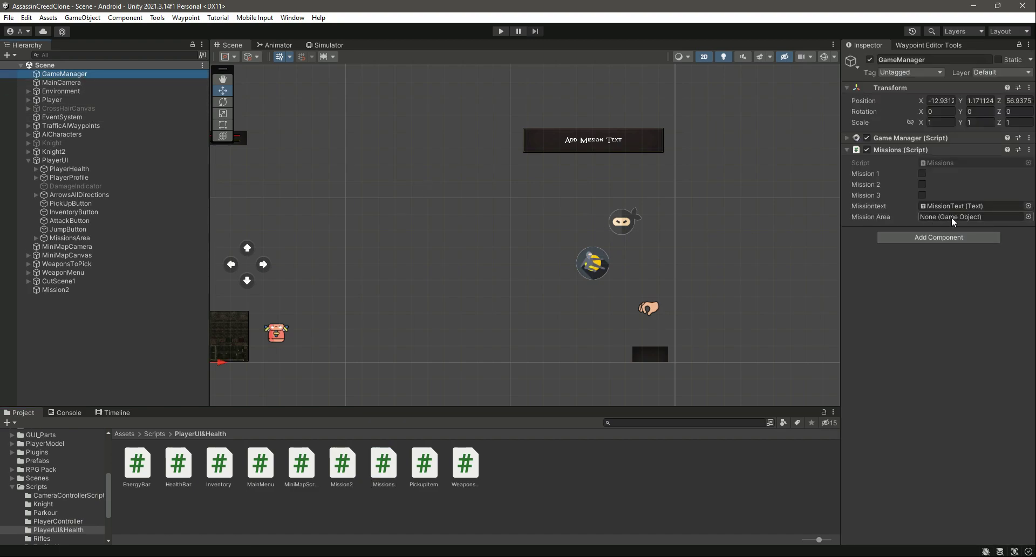
{"action": "left_click_drag", "start_coordinate": [69, 238], "coordinate": [966, 216]}
{"action": "key", "text": "ctrl+s"}
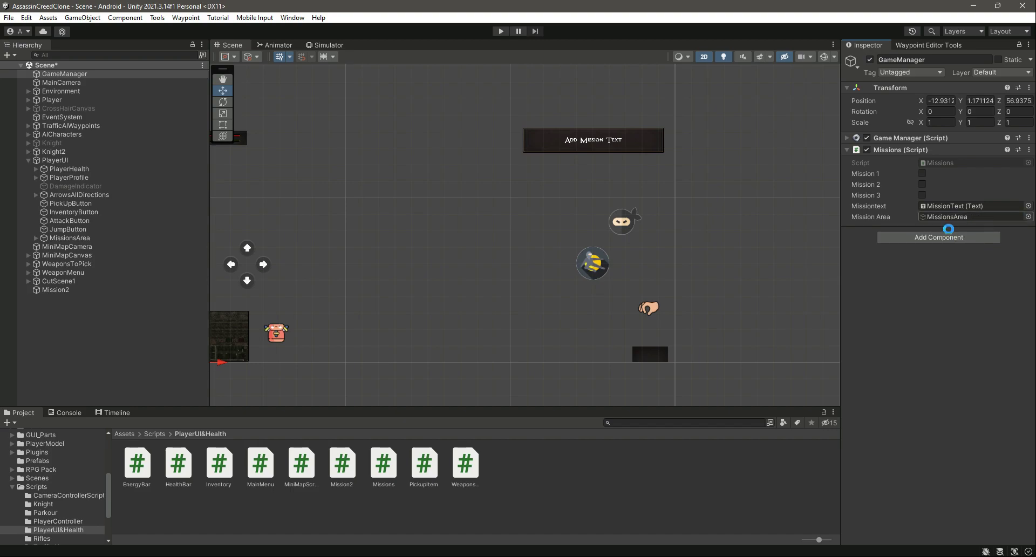
{"action": "left_click", "coordinate": [67, 238]}
{"action": "left_click", "coordinate": [866, 60]}
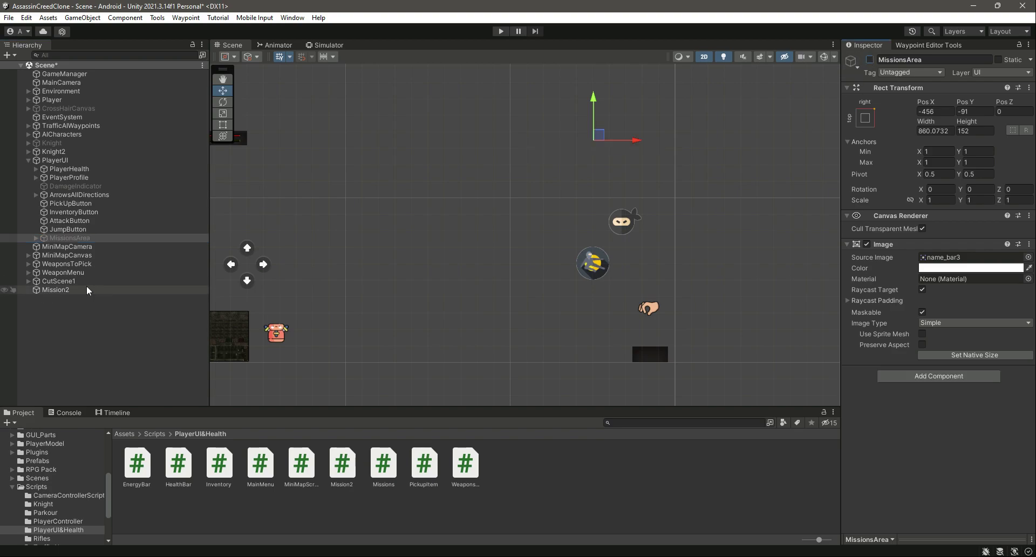
- Duplicate PickUpButton and rename the copy to ShowMissions
{"action": "left_click", "coordinate": [82, 322]}
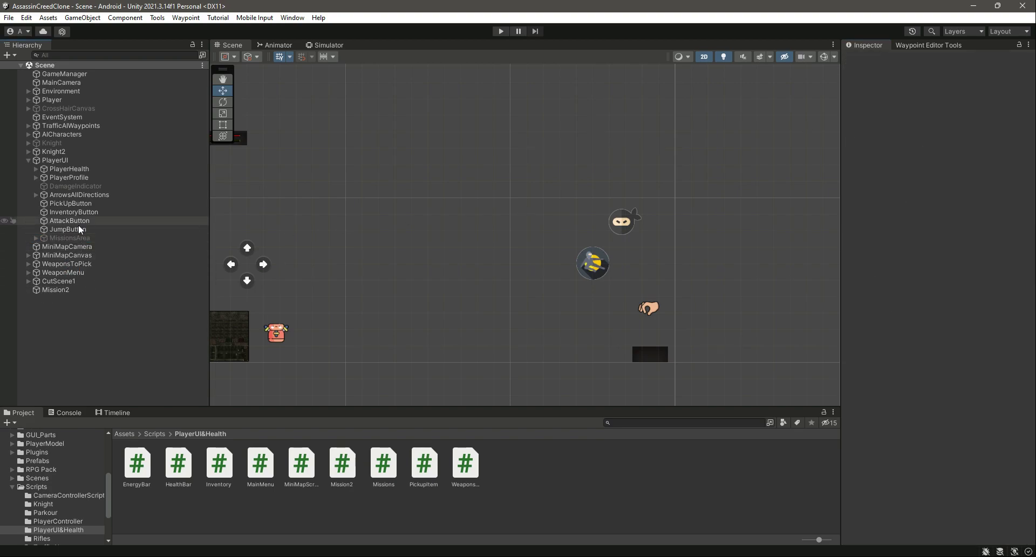
{"action": "left_click", "coordinate": [79, 229]}
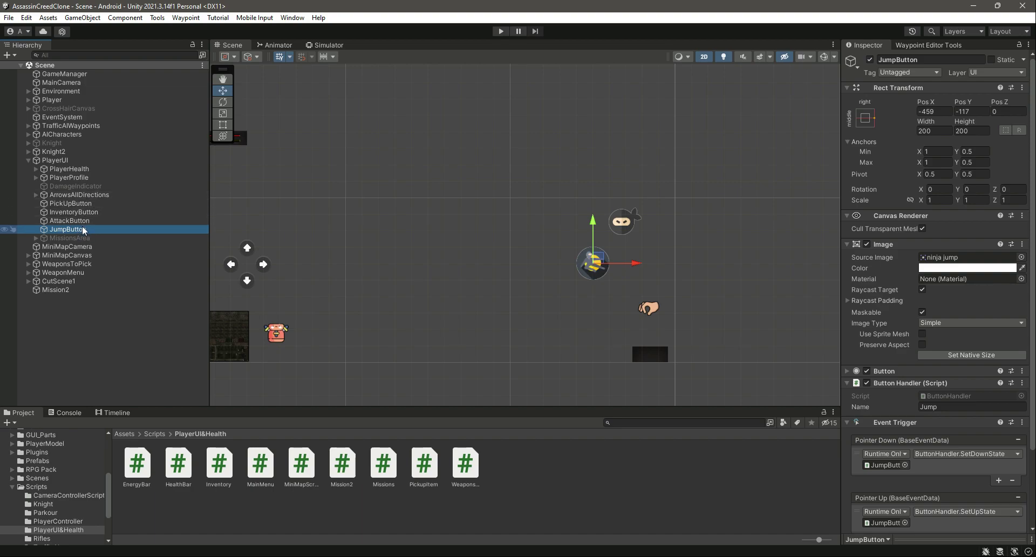
{"action": "left_click", "coordinate": [78, 203]}
{"action": "key", "text": "ctrl+d"}
{"action": "left_click", "coordinate": [959, 59]}
{"action": "type", "text": "ShowMissions"}
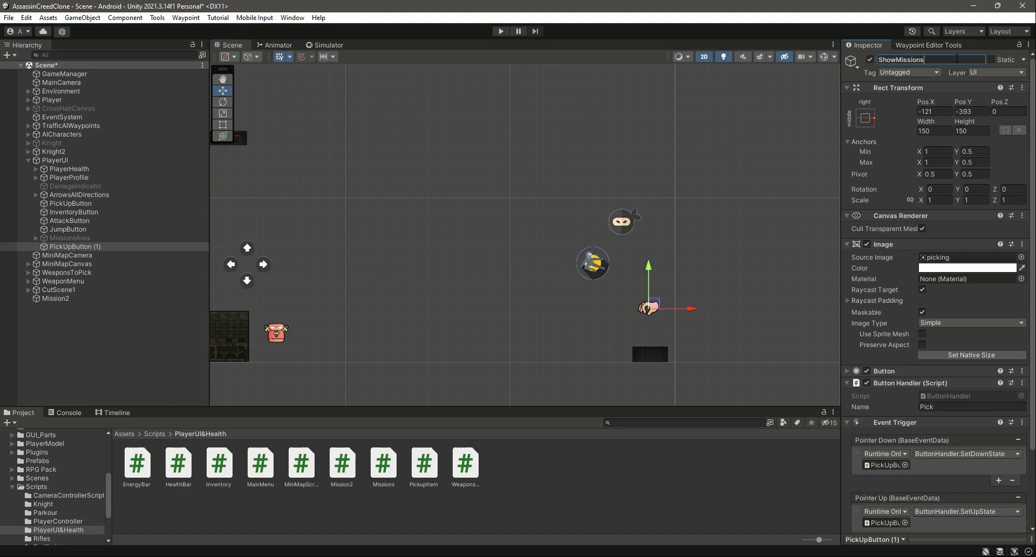
- Set the ShowMissions Button Handler name to 'Show' with a capital S and save the scene
{"action": "left_click", "coordinate": [942, 406]}
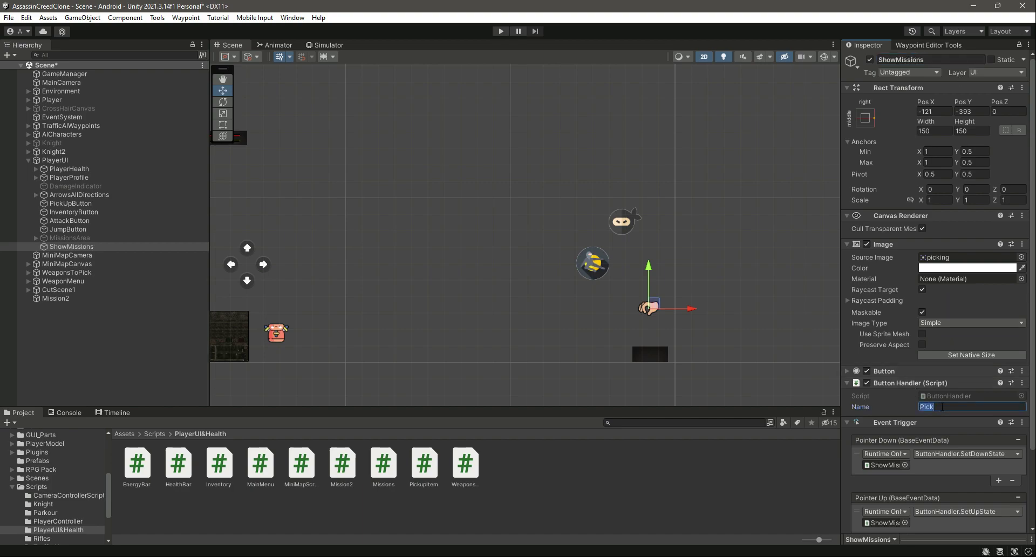
{"action": "type", "text": "show"}
{"action": "key", "text": "ctrl+s"}
{"action": "key", "text": "Right"}
{"action": "key", "text": "Left"}
{"action": "key", "text": "BackSpace"}
{"action": "type", "text": "S"}
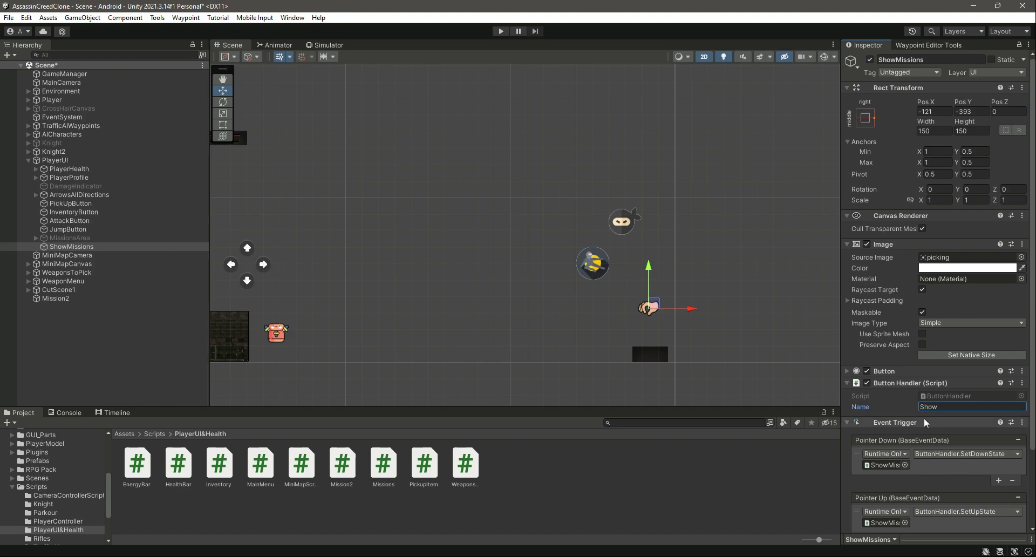
{"action": "left_click", "coordinate": [47, 312]}
{"action": "left_click", "coordinate": [68, 247]}
{"action": "key", "text": "ctrl+s"}
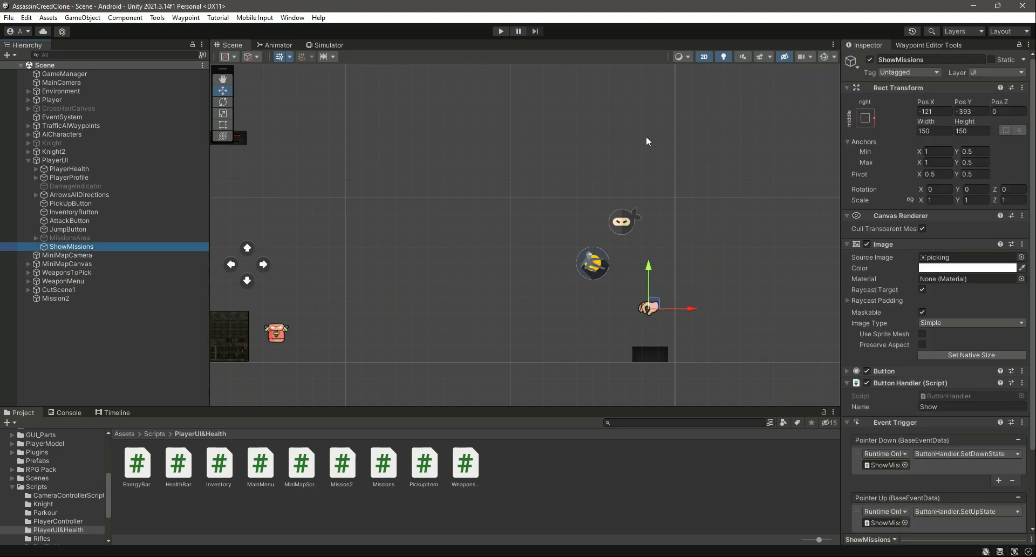
- With Gizmos on, move the ShowMissions button to the canvas's top-right corner and save
{"action": "left_click", "coordinate": [823, 57]}
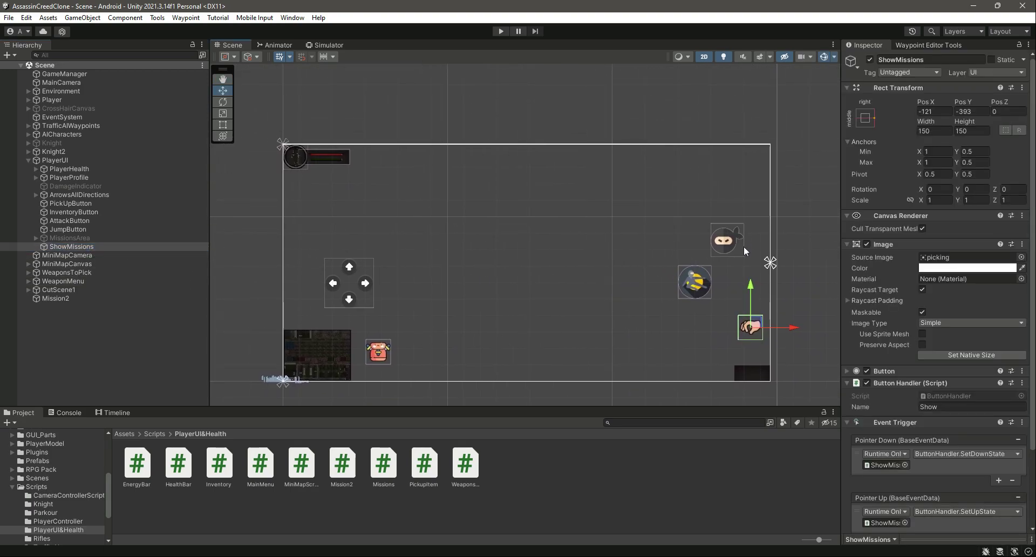
{"action": "left_click_drag", "start_coordinate": [752, 290], "coordinate": [773, 160]}
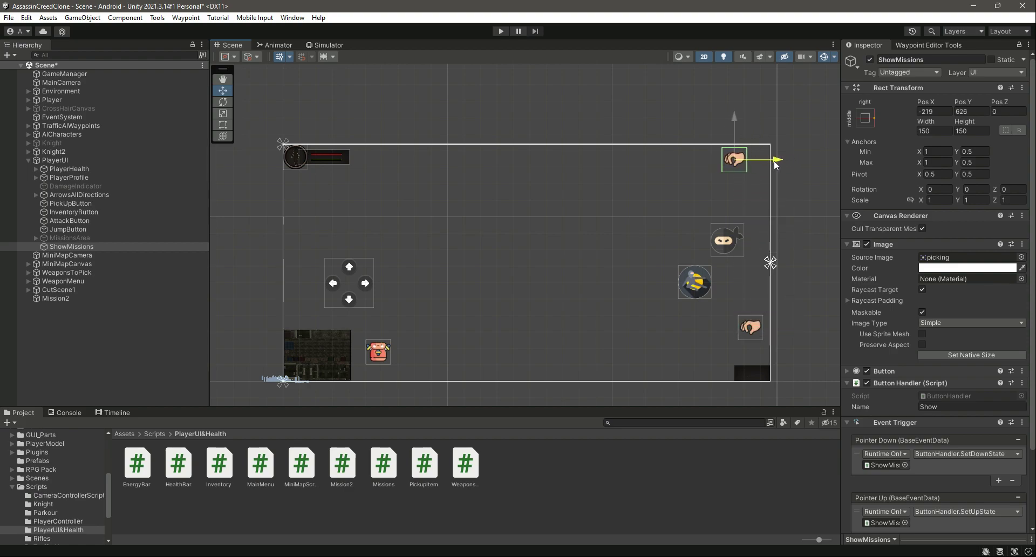
{"action": "key", "text": "ctrl+s"}
- Collapse Scripts and show the Sprites folder contents in the Project window
{"action": "left_click", "coordinate": [11, 488]}
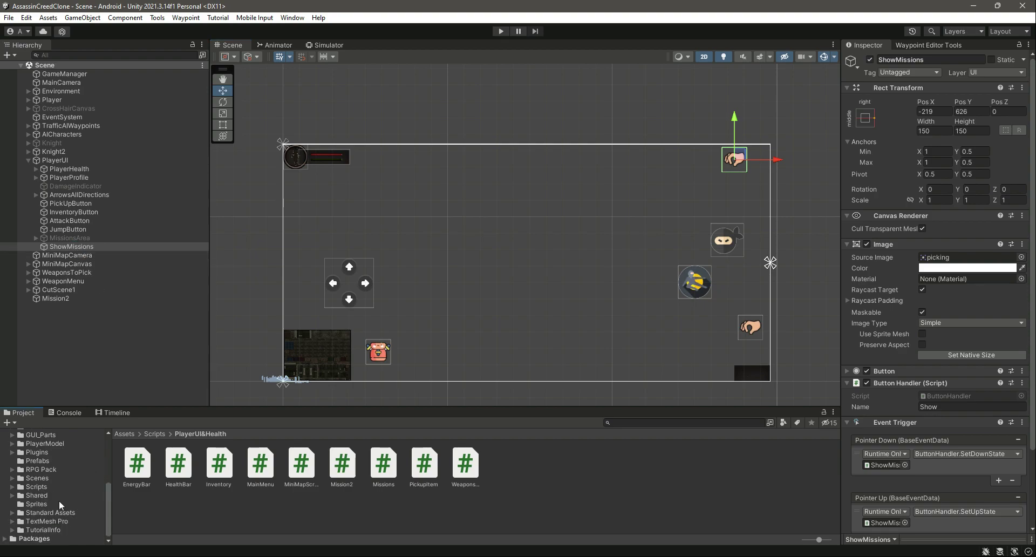
{"action": "left_click", "coordinate": [66, 502]}
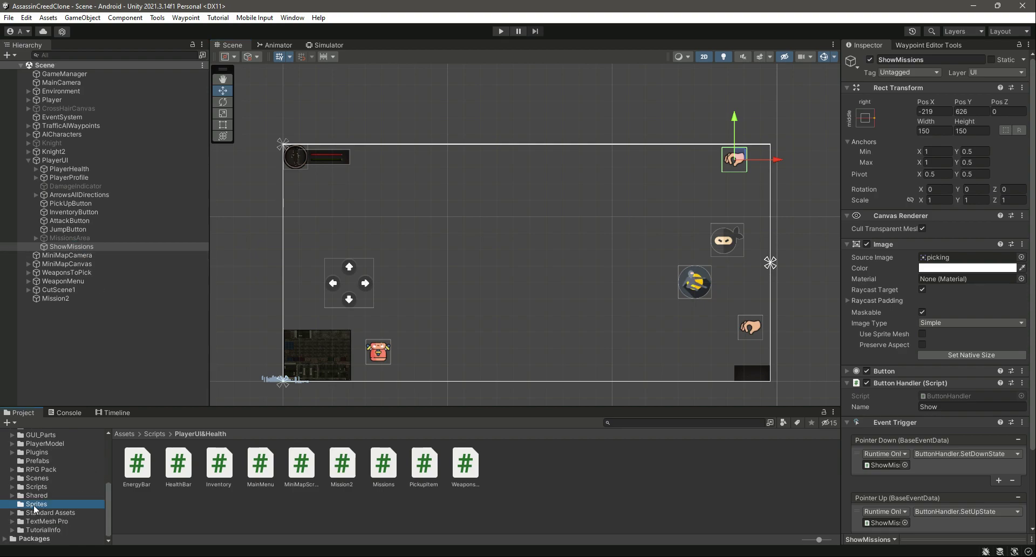
{"action": "left_click", "coordinate": [375, 510]}
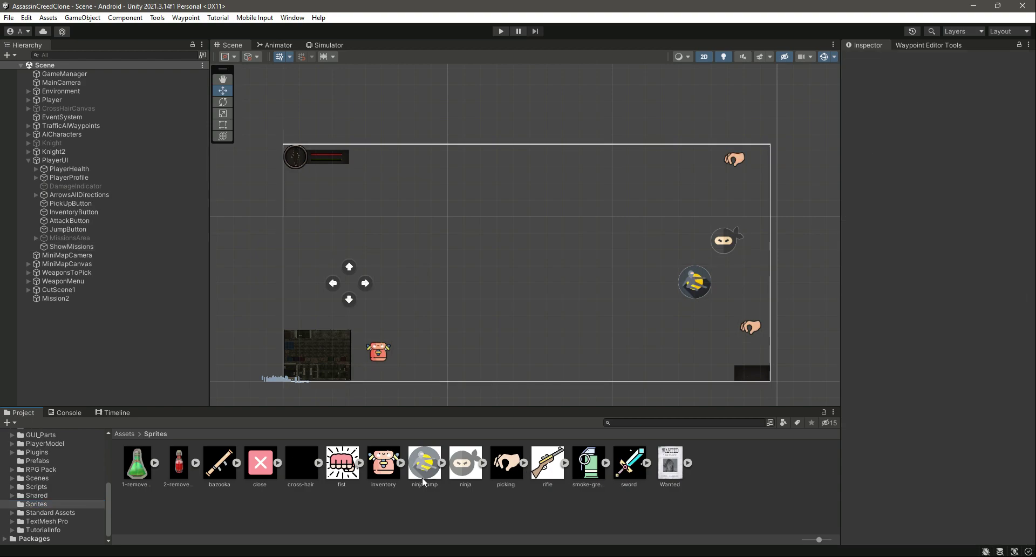
{"action": "key", "text": "alt+Tab"}
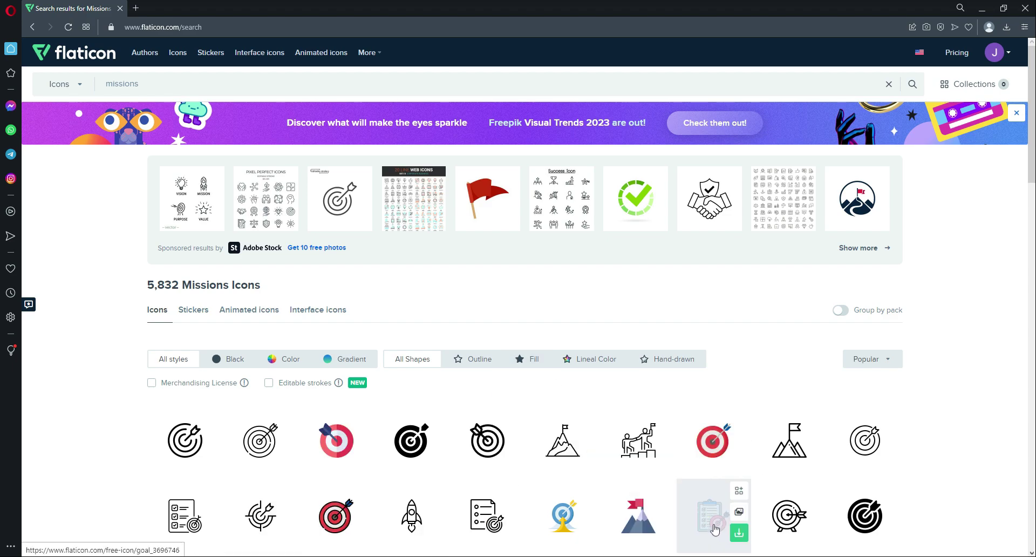
- Download the clipboard-with-target missions icon as a free PNG and close the attribution popup
{"action": "left_click", "coordinate": [736, 534]}
{"action": "left_click", "coordinate": [624, 266]}
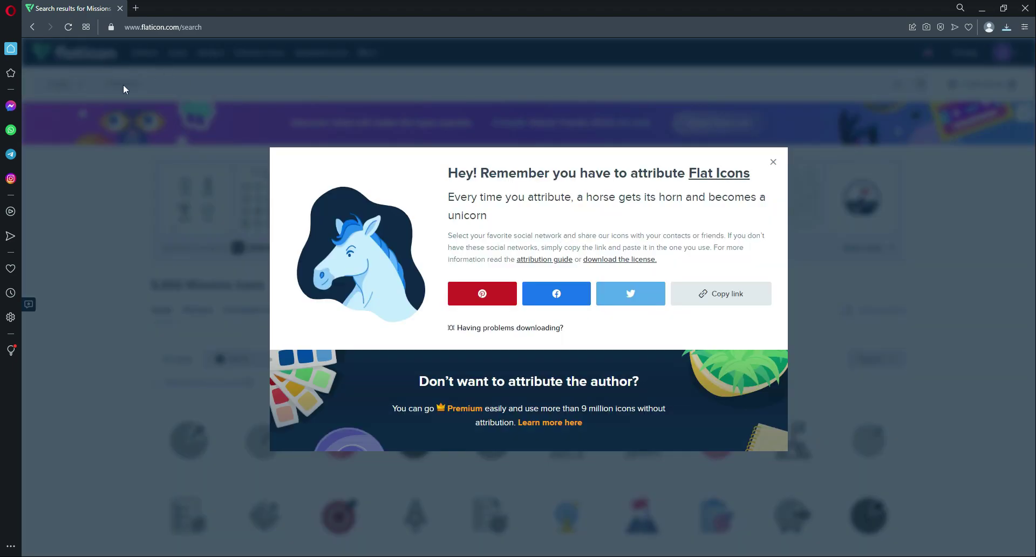
{"action": "left_click", "coordinate": [773, 162]}
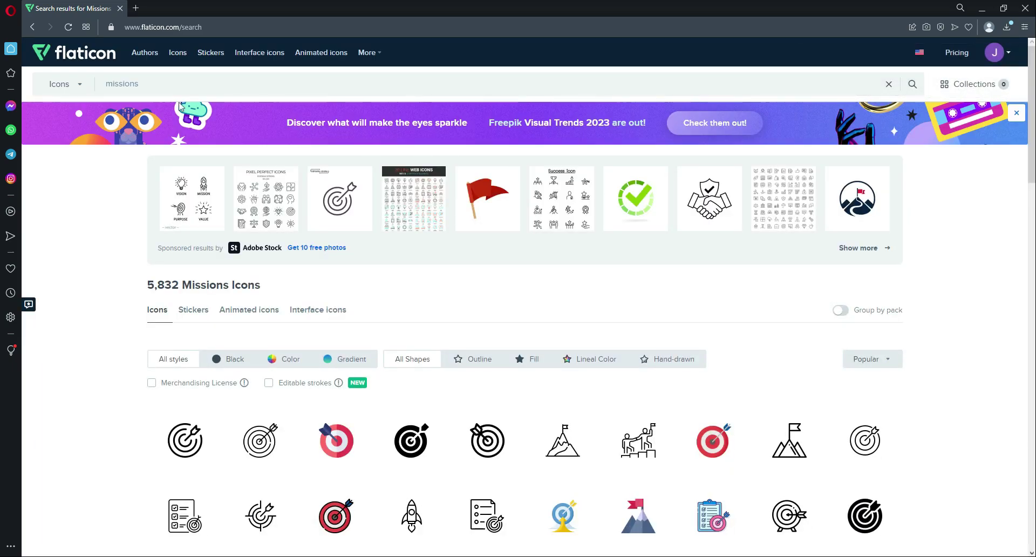
- Go to the desktop and select the downloaded 'goal' image file
{"action": "scroll", "coordinate": [687, 397], "scroll_direction": "down", "scroll_amount": 10}
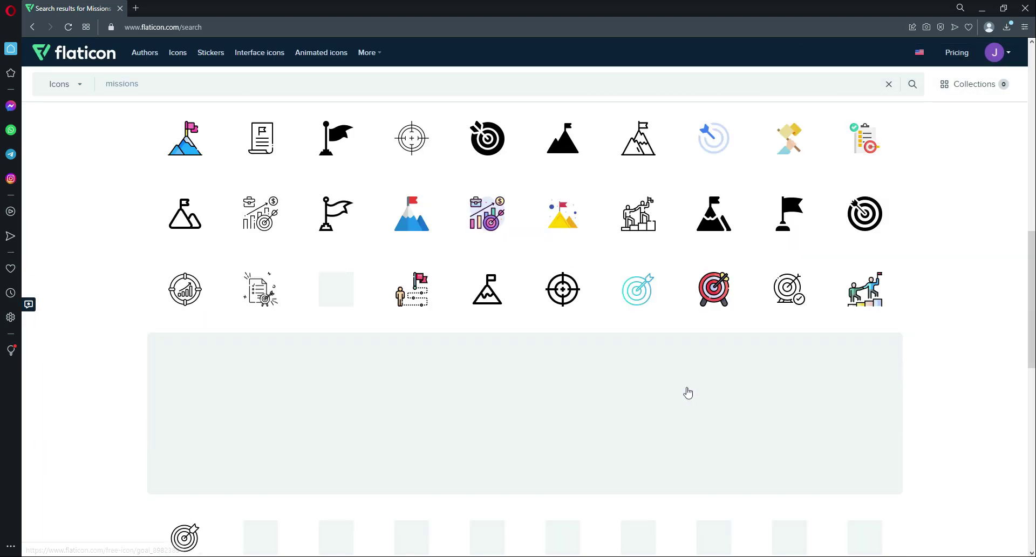
{"action": "scroll", "coordinate": [687, 392], "scroll_direction": "down", "scroll_amount": 6}
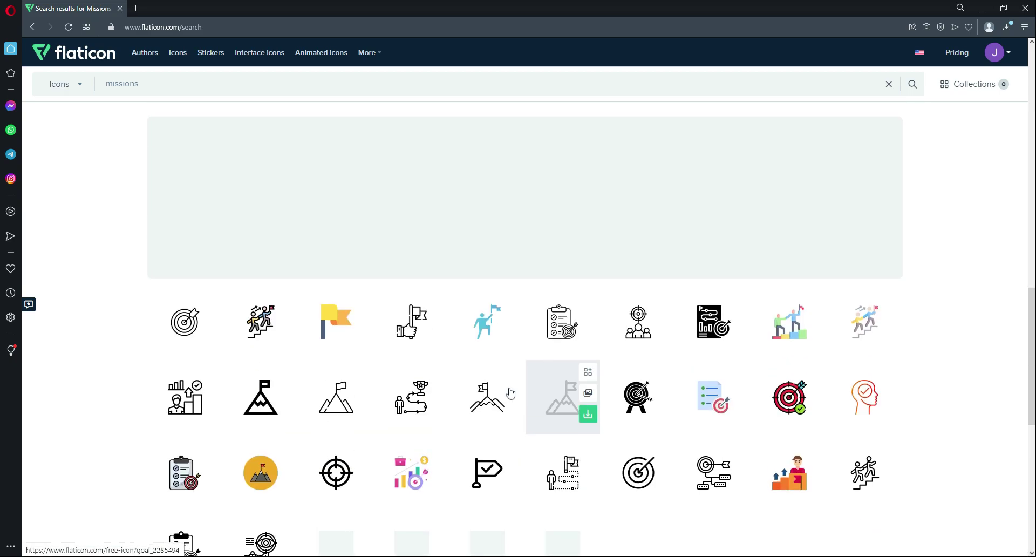
{"action": "scroll", "coordinate": [642, 420], "scroll_direction": "down", "scroll_amount": 3}
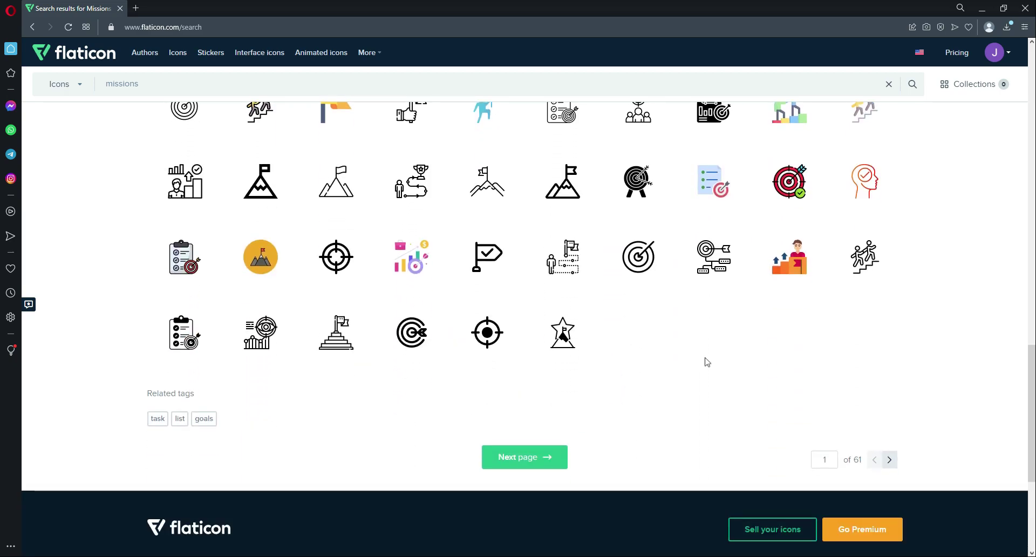
{"action": "key", "text": "super+d"}
{"action": "left_click_drag", "start_coordinate": [434, 201], "coordinate": [345, 247]}
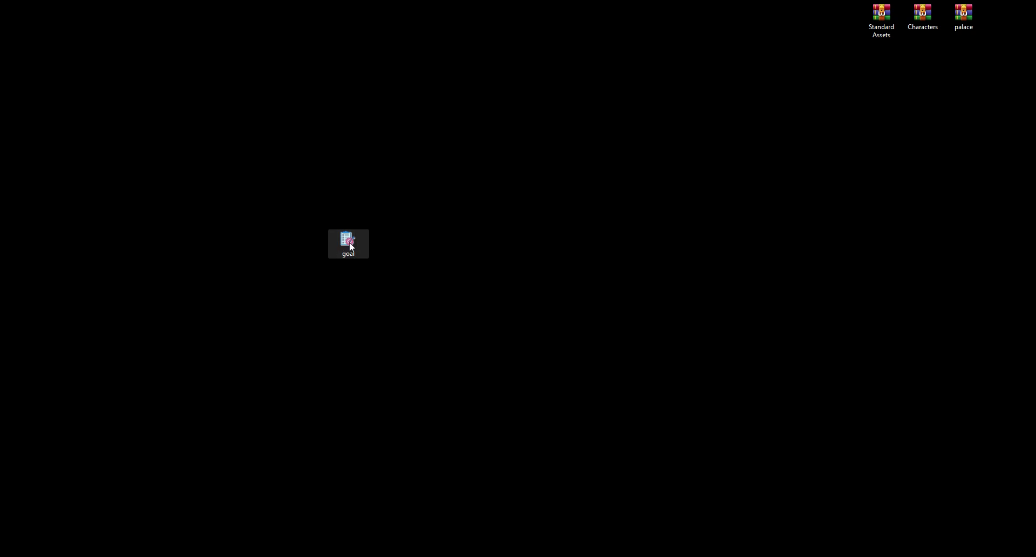
- Open the project's Assets/Sprites folder in File Explorer and drag goal.png from the desktop into it
{"action": "key", "text": "alt+Tab"}
{"action": "right_click", "coordinate": [528, 511]}
{"action": "left_click", "coordinate": [561, 232]}
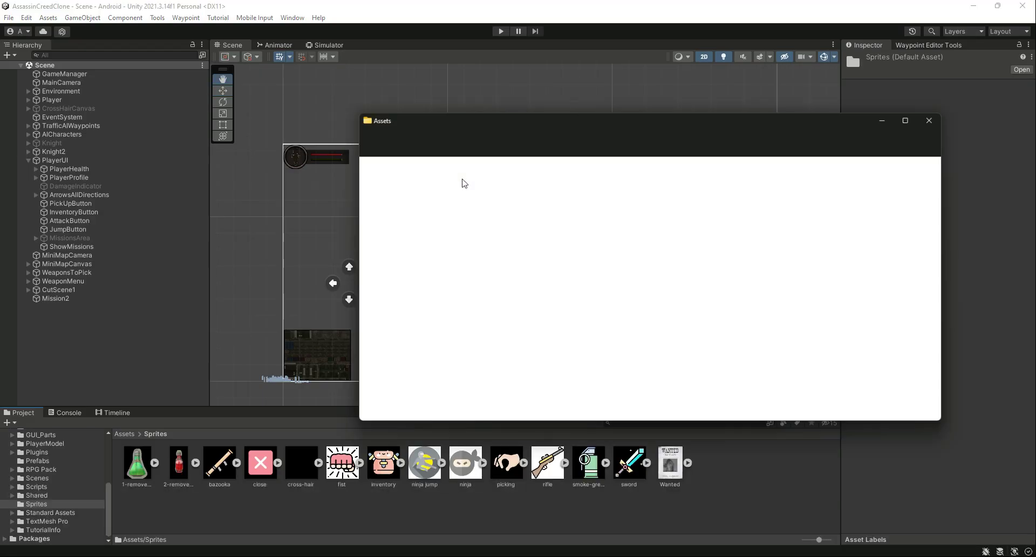
{"action": "double_click", "coordinate": [474, 409]}
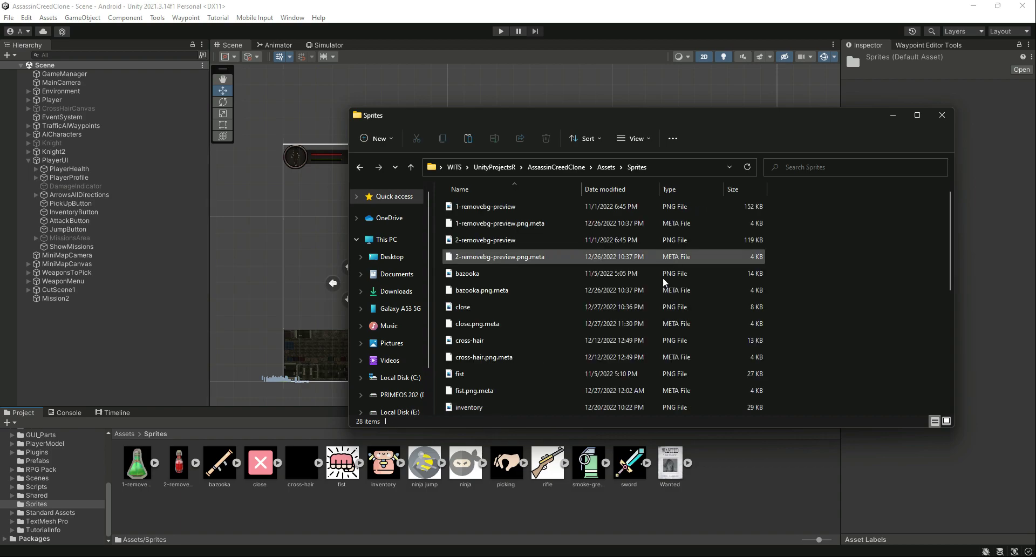
{"action": "left_click", "coordinate": [973, 5]}
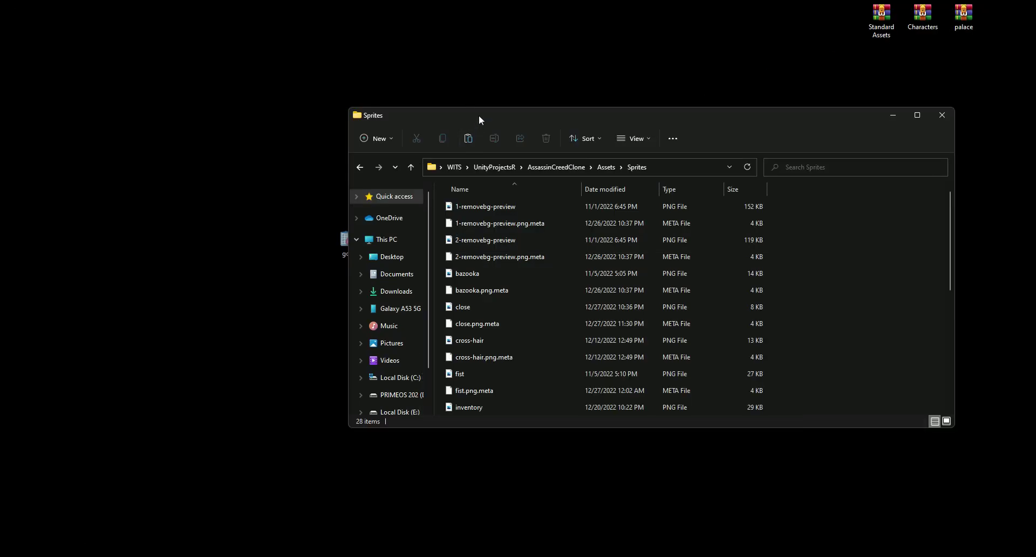
{"action": "left_click_drag", "start_coordinate": [479, 118], "coordinate": [527, 111]}
{"action": "left_click_drag", "start_coordinate": [346, 240], "coordinate": [948, 275]}
- Set the goal image's Texture Type to Sprite (2D and UI) with Single sprite mode and apply
{"action": "left_click", "coordinate": [989, 108]}
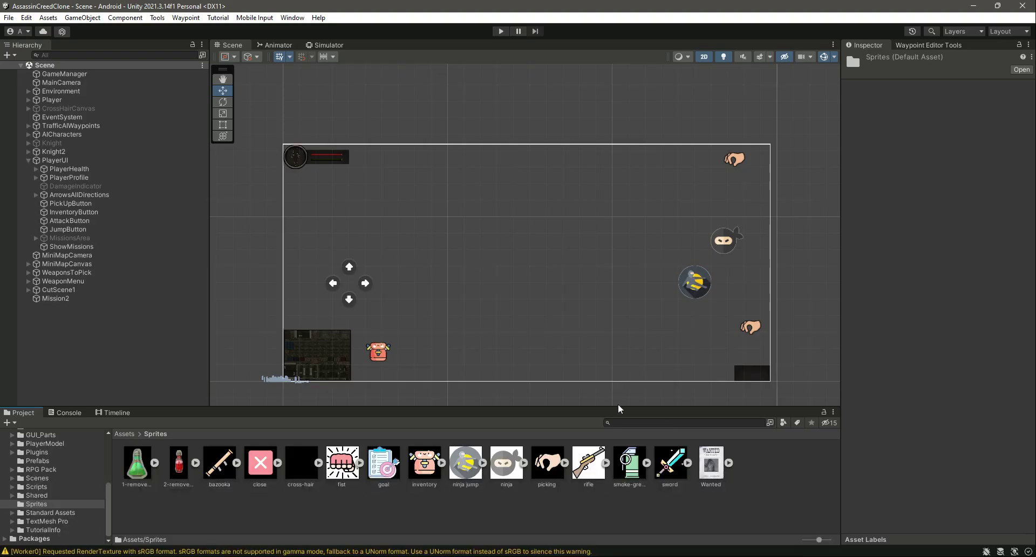
{"action": "left_click", "coordinate": [392, 466]}
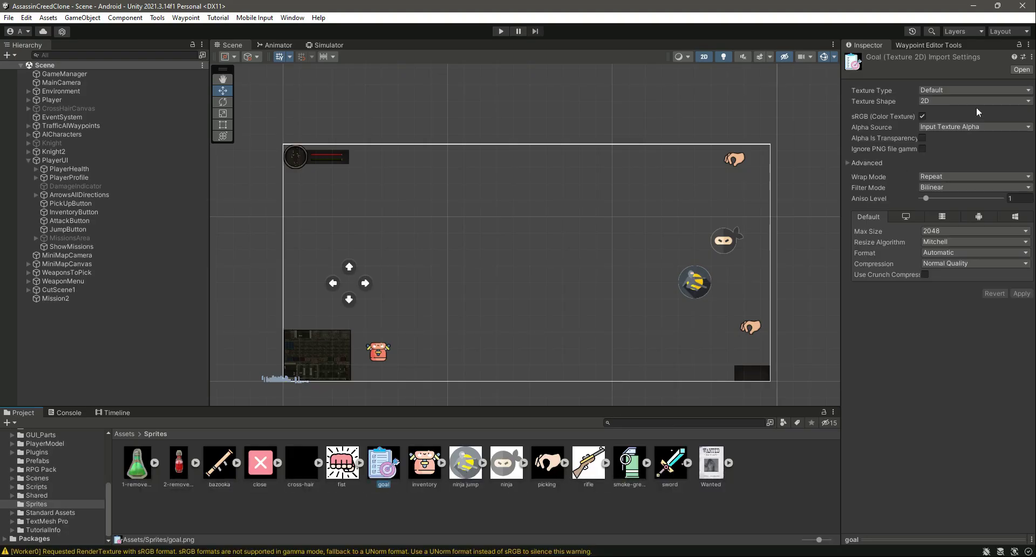
{"action": "left_click", "coordinate": [944, 101]}
{"action": "left_click", "coordinate": [947, 90]}
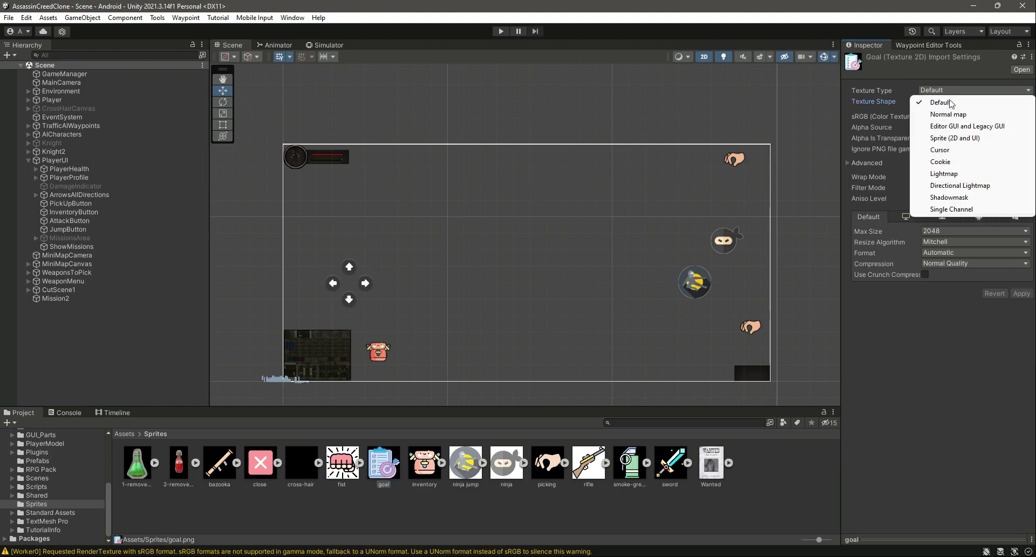
{"action": "left_click", "coordinate": [954, 135]}
{"action": "left_click", "coordinate": [945, 116]}
{"action": "left_click", "coordinate": [947, 128]}
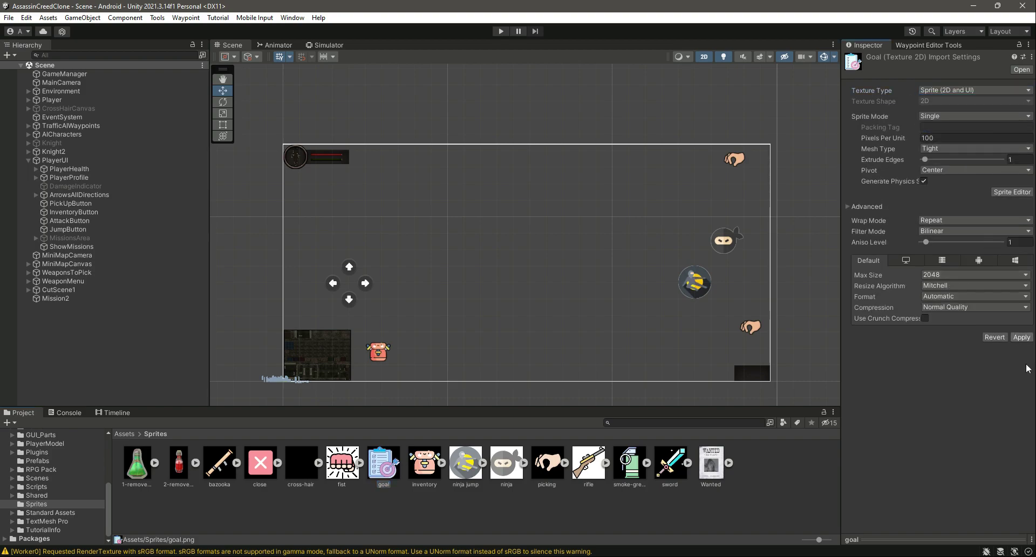
{"action": "left_click", "coordinate": [1020, 337]}
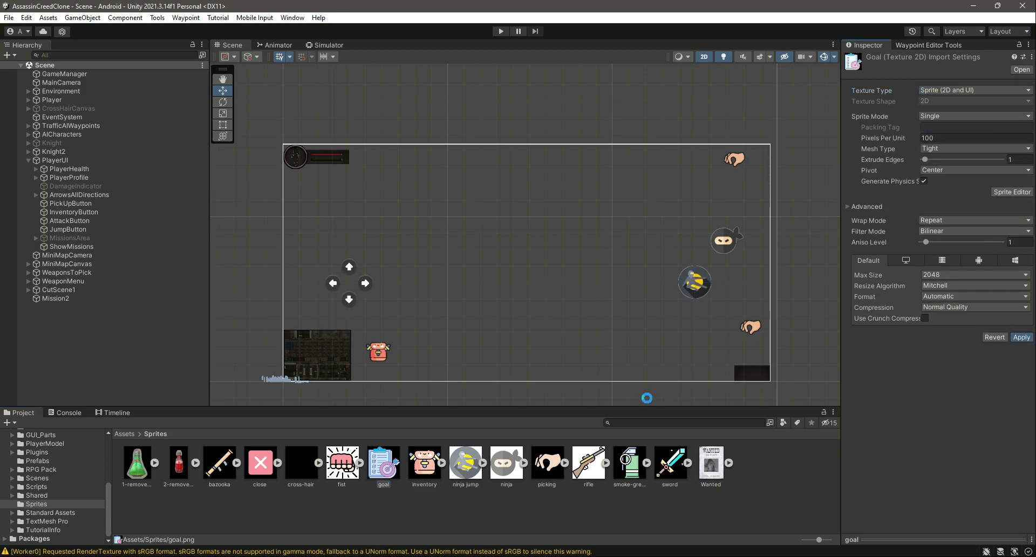
- Clear the console log and go back to the Sprites assets
{"action": "left_click", "coordinate": [65, 412]}
{"action": "left_click", "coordinate": [13, 422]}
{"action": "left_click", "coordinate": [17, 412]}
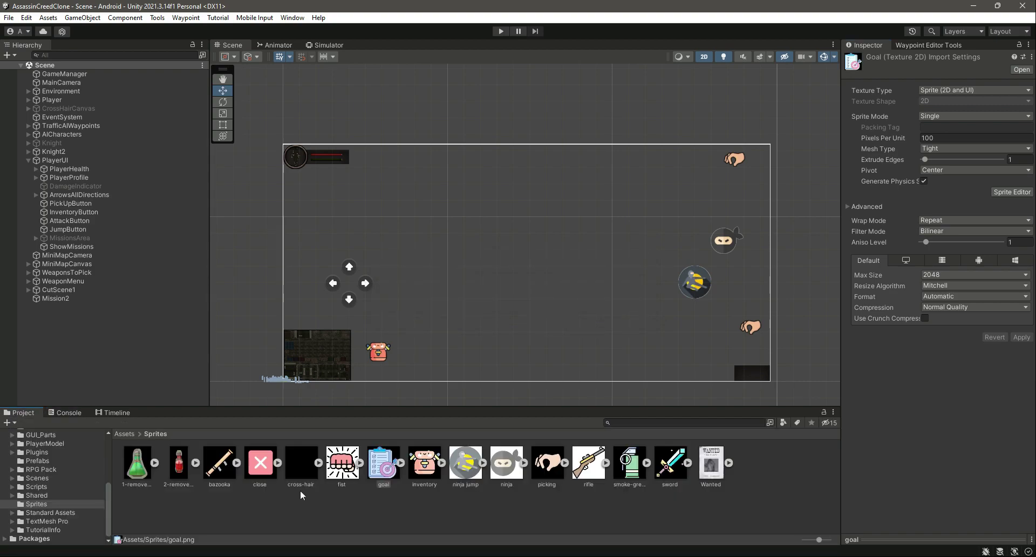
- Give the ShowMissions button the goal sprite image and a 100 × 100 size, saving the scene
{"action": "left_click", "coordinate": [67, 247]}
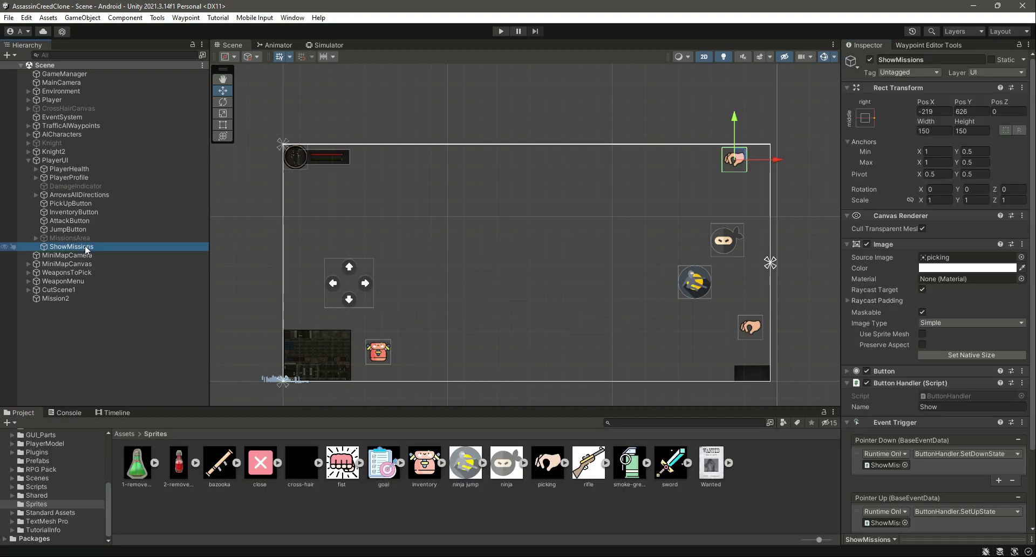
{"action": "left_click_drag", "start_coordinate": [383, 462], "coordinate": [966, 258]}
{"action": "key", "text": "ctrl+s"}
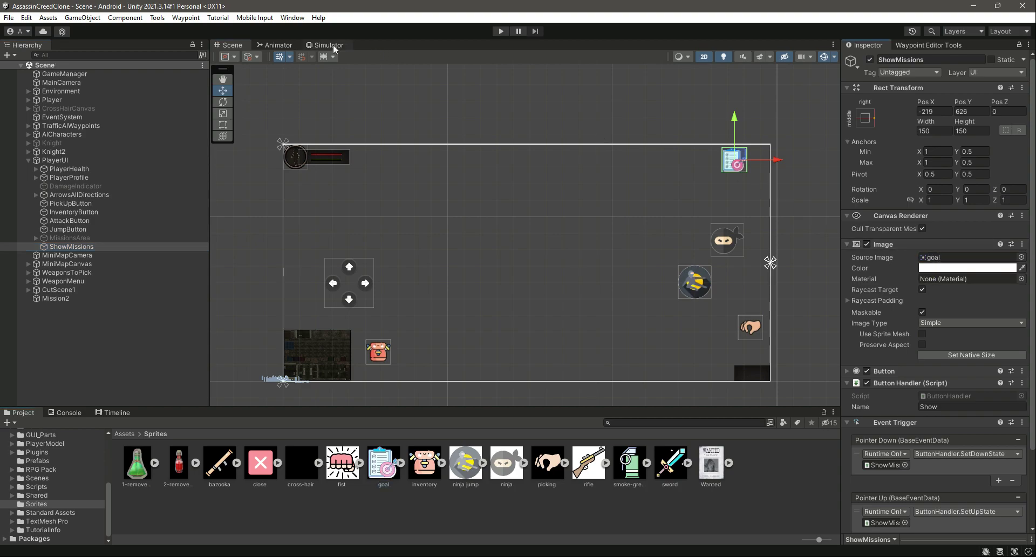
{"action": "left_click", "coordinate": [330, 45]}
{"action": "left_click", "coordinate": [934, 130]}
{"action": "type", "text": "100"}
{"action": "key", "text": "Tab"}
{"action": "type", "text": "100"}
{"action": "key", "text": "ctrl+s"}
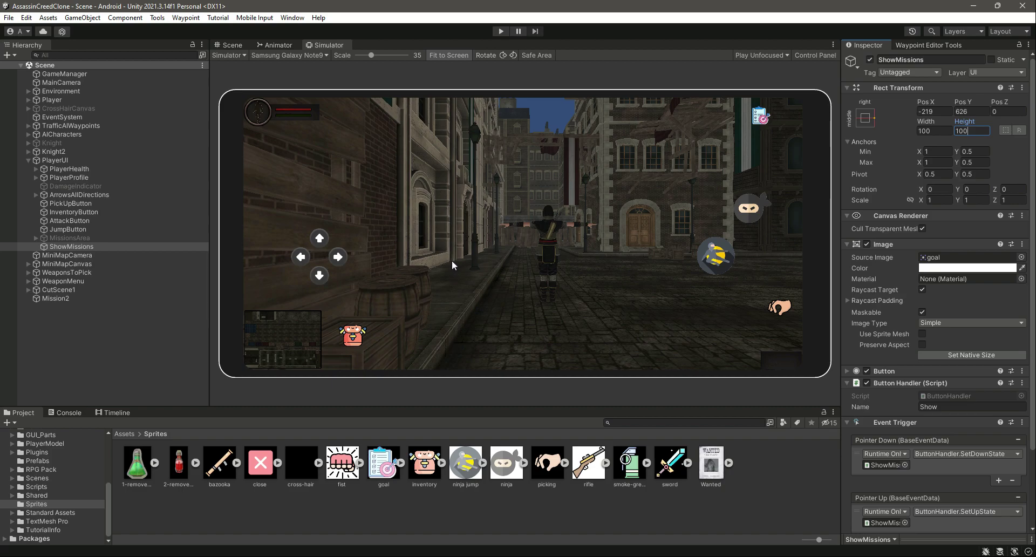
- Resize the JumpButton to 150 × 150 and save the scene
{"action": "left_click", "coordinate": [67, 228]}
{"action": "left_click", "coordinate": [933, 130]}
{"action": "type", "text": "150"}
{"action": "key", "text": "Tab"}
{"action": "type", "text": "150"}
{"action": "key", "text": "ctrl+s"}
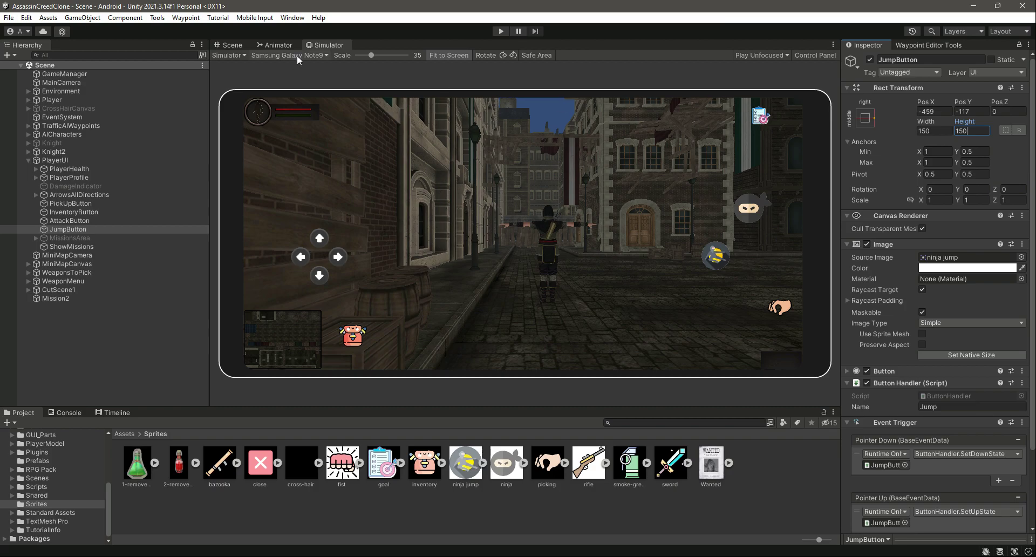
- Reselect ShowMissions in the Scene view and switch to the Missions script in the code editor
{"action": "left_click", "coordinate": [226, 43]}
{"action": "left_click", "coordinate": [85, 246]}
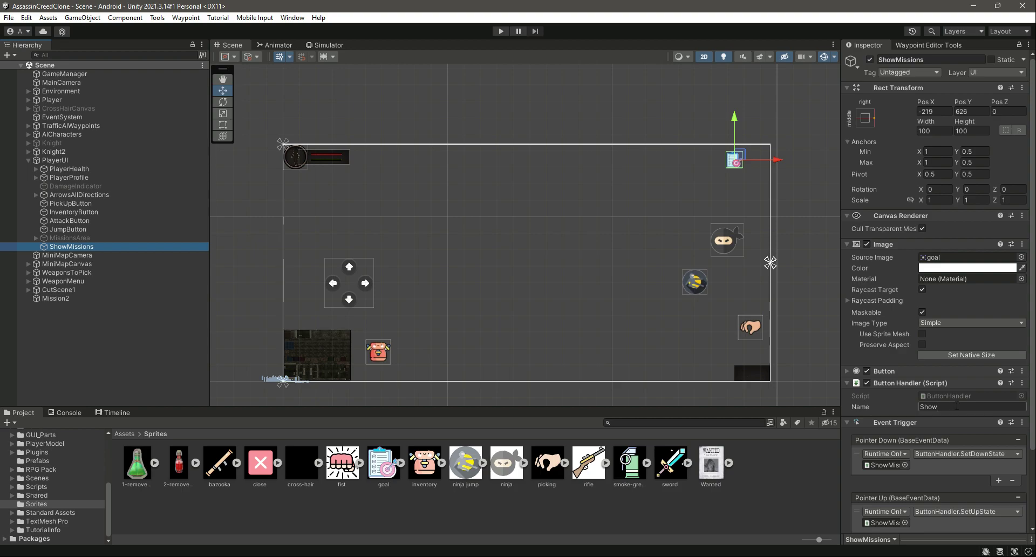
{"action": "key", "text": "alt+Tab"}
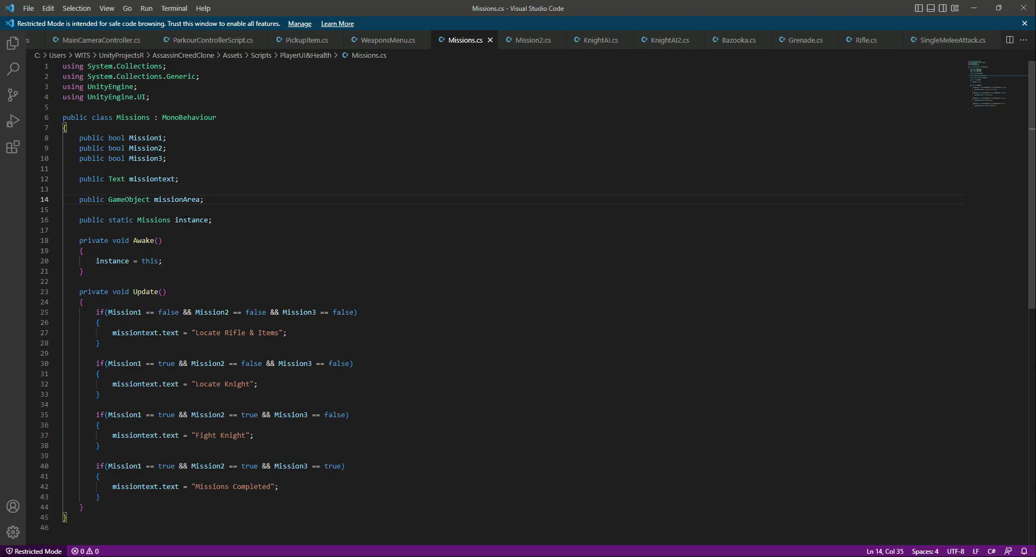
- Copy the 'using UnityStandardAssets.CrossPlatformInput;' line from WeaponsMenu.cs into Missions.cs and save
{"action": "double_click", "coordinate": [187, 220]}
{"action": "left_click", "coordinate": [166, 97]}
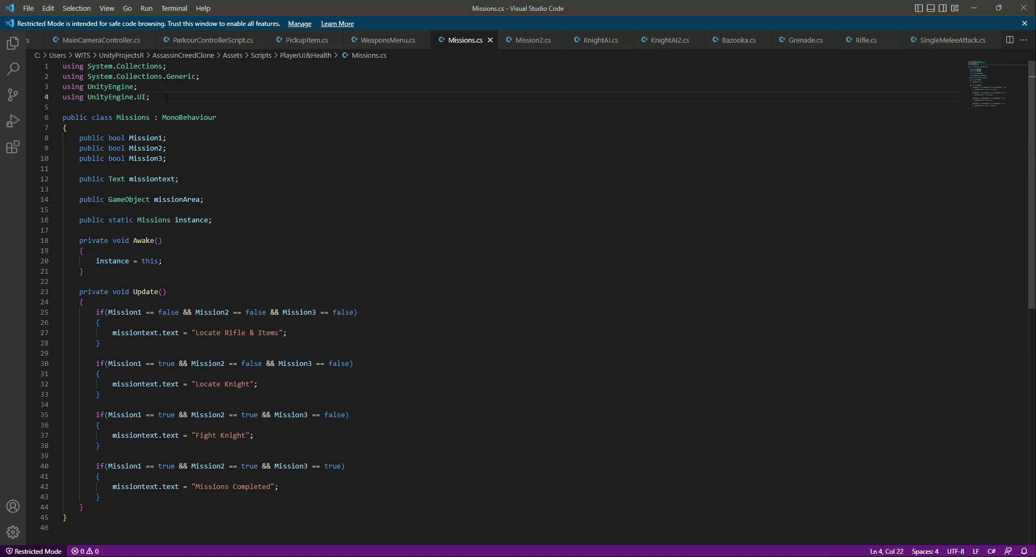
{"action": "key", "text": "Return"}
{"action": "key", "text": "ctrl+Tab"}
{"action": "scroll", "coordinate": [983, 91], "scroll_direction": "up", "scroll_amount": 1}
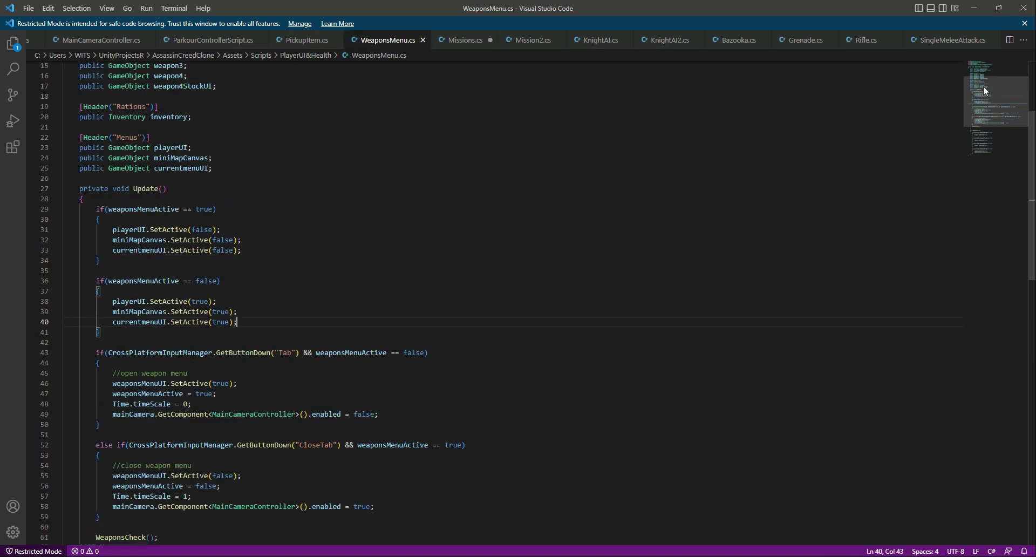
{"action": "scroll", "coordinate": [983, 94], "scroll_direction": "up", "scroll_amount": 5}
{"action": "left_click_drag", "start_coordinate": [256, 99], "coordinate": [61, 97]}
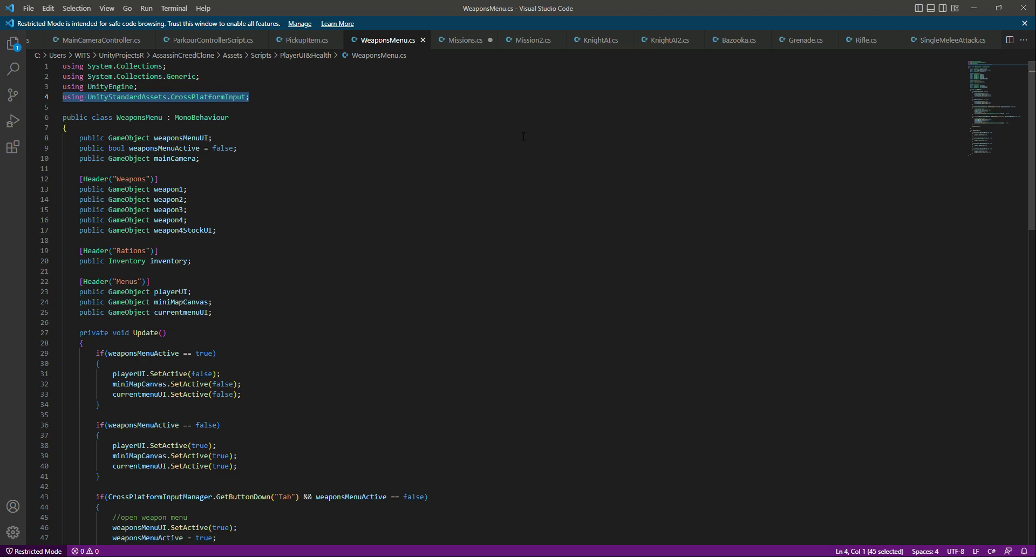
{"action": "key", "text": "ctrl+c"}
{"action": "left_click", "coordinate": [462, 40]}
{"action": "key", "text": "ctrl+v"}
{"action": "key", "text": "ctrl+s"}
- Take WeaponsMenu.cs's GetButtonDown("Tab") if-line from line 43 back to Missions.cs
{"action": "left_click", "coordinate": [387, 40]}
{"action": "scroll", "coordinate": [386, 216], "scroll_direction": "down", "scroll_amount": 4}
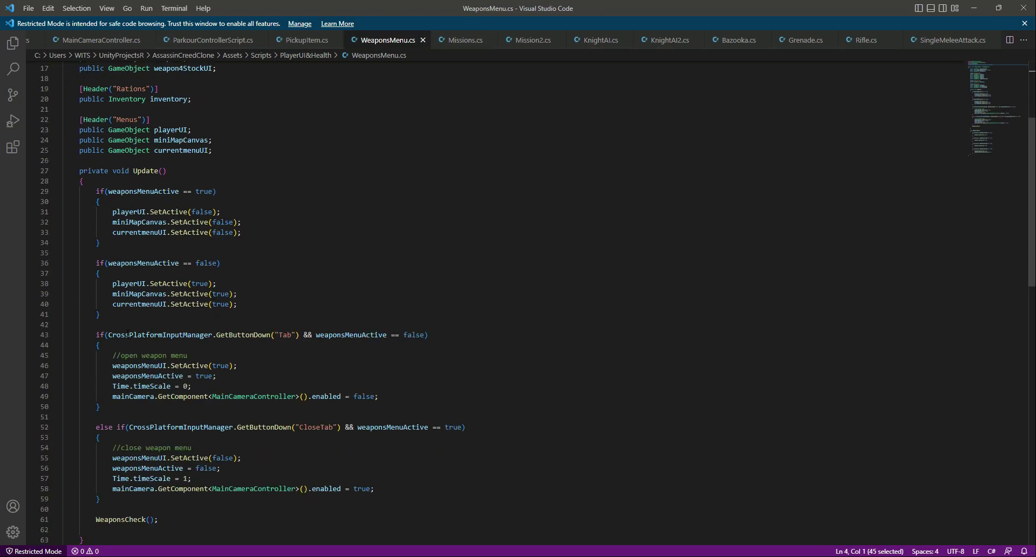
{"action": "left_click_drag", "start_coordinate": [95, 334], "coordinate": [303, 335]}
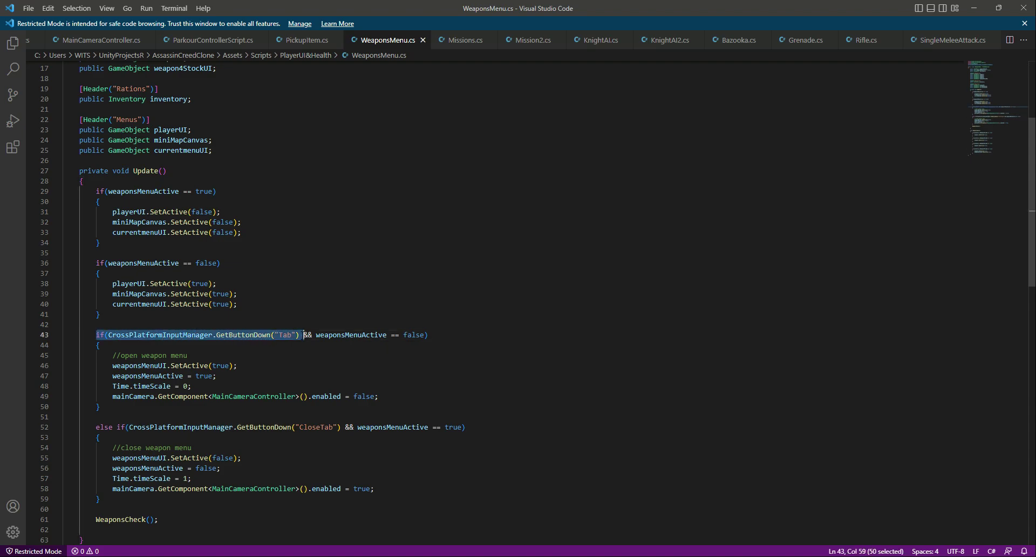
{"action": "left_click", "coordinate": [447, 40]}
{"action": "scroll", "coordinate": [110, 231], "scroll_direction": "down", "scroll_amount": 3}
- Paste the Tab check into Update, change "Tab" to "Show", and add an empty brace block
{"action": "left_click", "coordinate": [110, 231]}
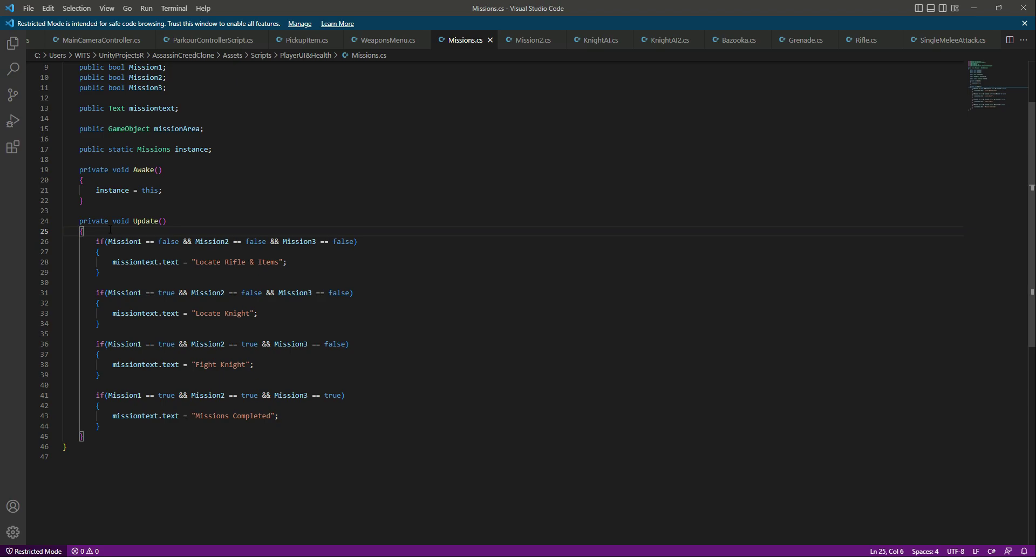
{"action": "key", "text": "Return"}
{"action": "key", "text": "ctrl+v"}
{"action": "key", "text": "Return"}
{"action": "key", "text": "Return"}
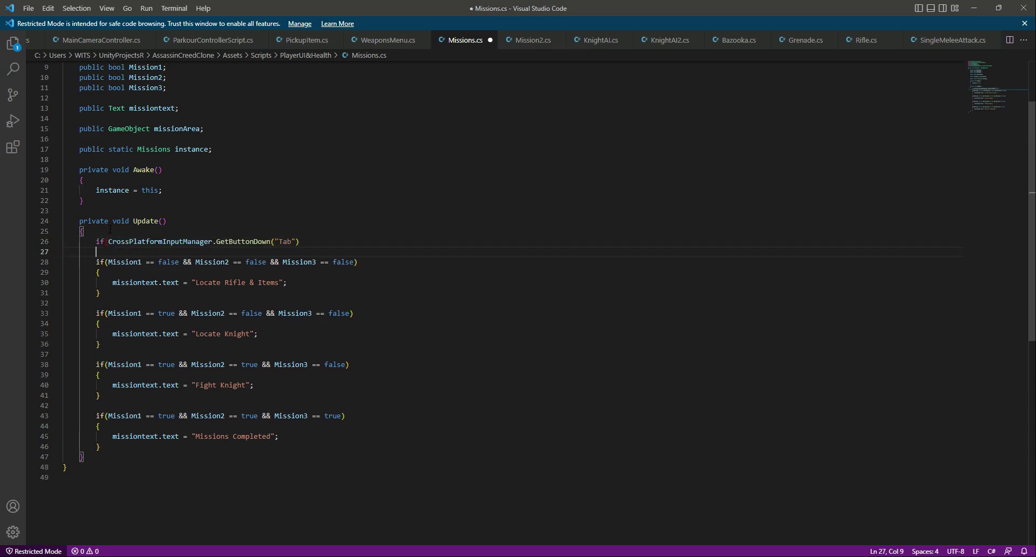
{"action": "key", "text": "Up"}
{"action": "key", "text": "Up"}
{"action": "key", "text": "End"}
{"action": "key", "text": "Left"}
{"action": "key", "text": "ctrl+d"}
{"action": "key", "text": "BackSpace"}
{"action": "type", "text": "Show\")"}
{"action": "key", "text": "Return"}
{"action": "key", "text": "Right"}
{"action": "key", "text": "Return"}
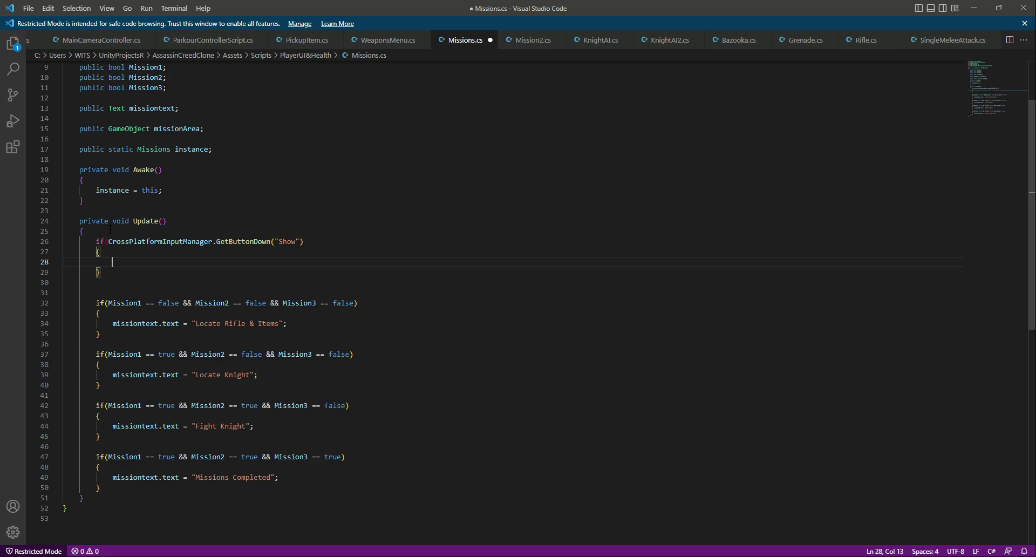
- Review the Show block and missionArea field, ending after Update's closing brace
{"action": "left_click", "coordinate": [319, 240]}
{"action": "key", "text": "Down"}
{"action": "key", "text": "Down"}
{"action": "scroll", "coordinate": [171, 173], "scroll_direction": "up", "scroll_amount": 2}
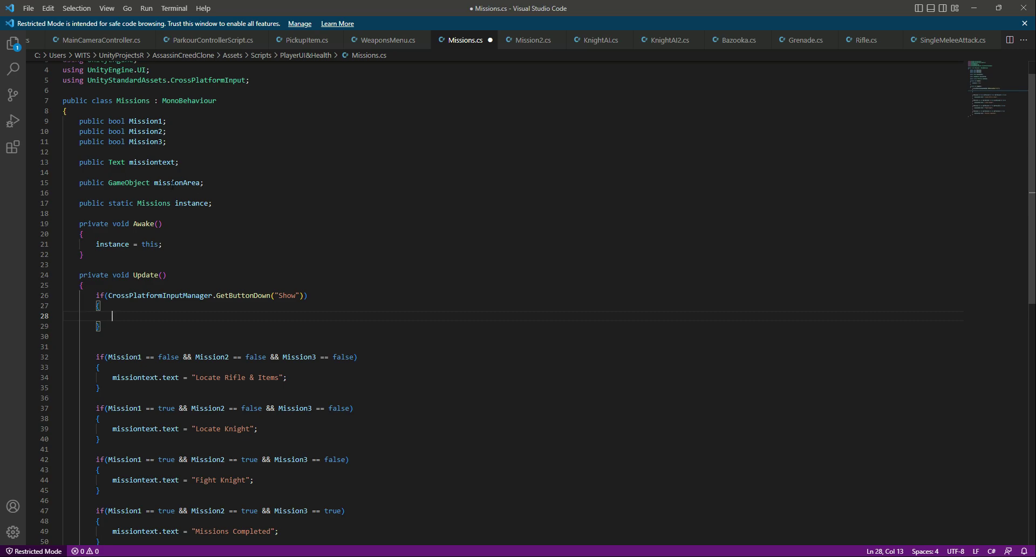
{"action": "double_click", "coordinate": [193, 182]}
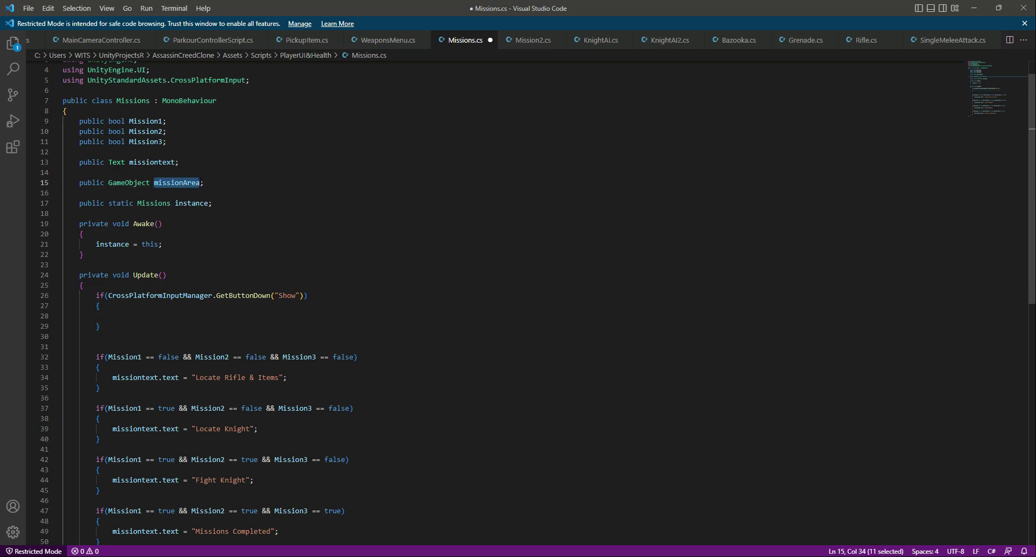
{"action": "left_click", "coordinate": [153, 316]}
{"action": "scroll", "coordinate": [261, 315], "scroll_direction": "down", "scroll_amount": 7}
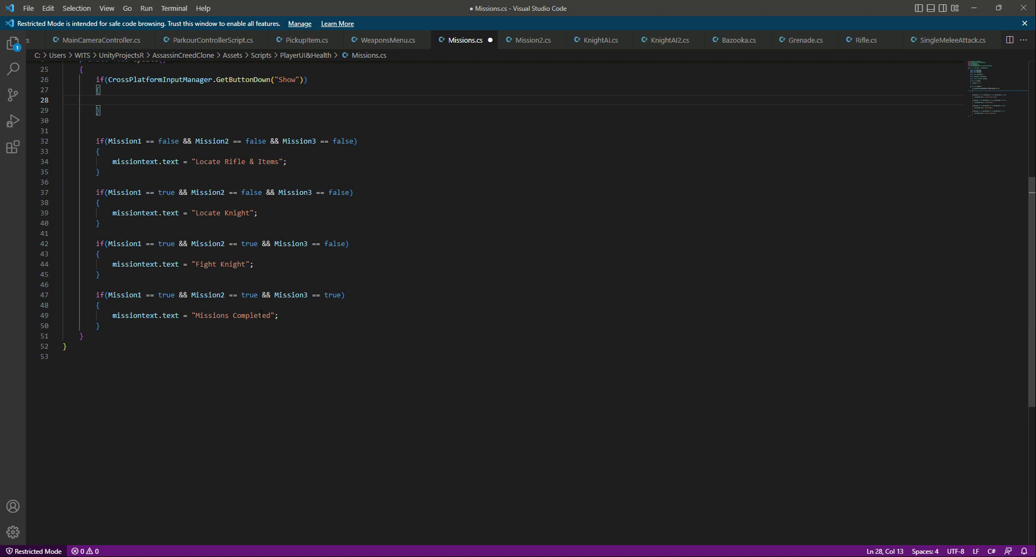
{"action": "scroll", "coordinate": [112, 324], "scroll_direction": "up", "scroll_amount": 4}
{"action": "left_click", "coordinate": [85, 204]}
{"action": "scroll", "coordinate": [162, 324], "scroll_direction": "down", "scroll_amount": 4}
{"action": "left_click", "coordinate": [90, 336]}
- Declare an IEnumerator showMissions() method below Update with an open body
{"action": "key", "text": "Return"}
{"action": "key", "text": "Return"}
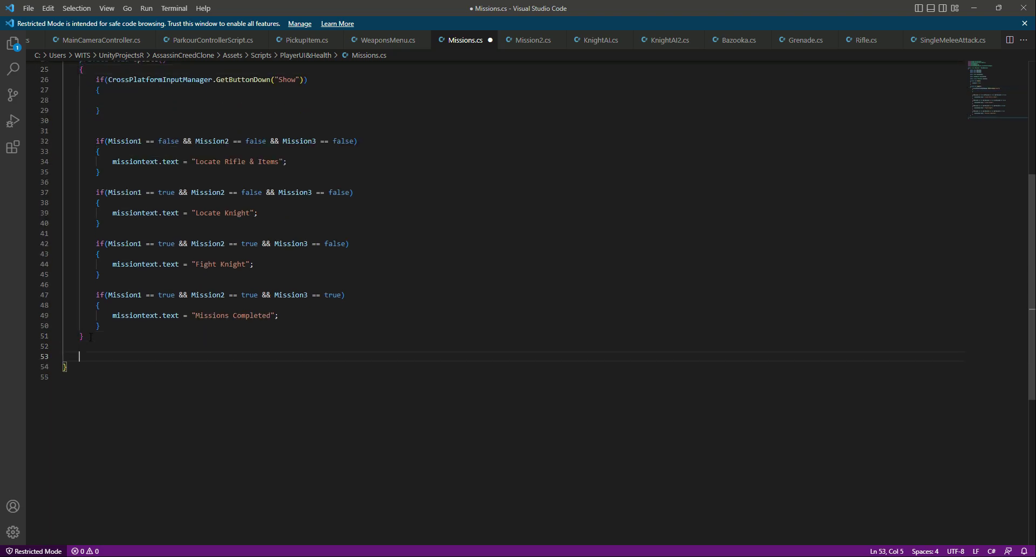
{"action": "type", "text": "IE"}
{"action": "key", "text": "Tab"}
{"action": "type", "text": "sh"}
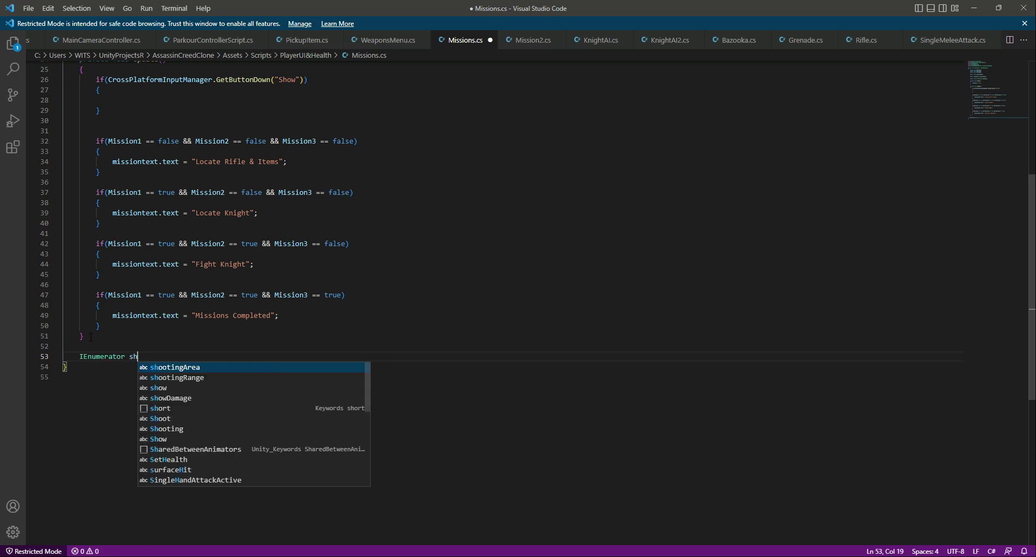
{"action": "type", "text": "owMissio"}
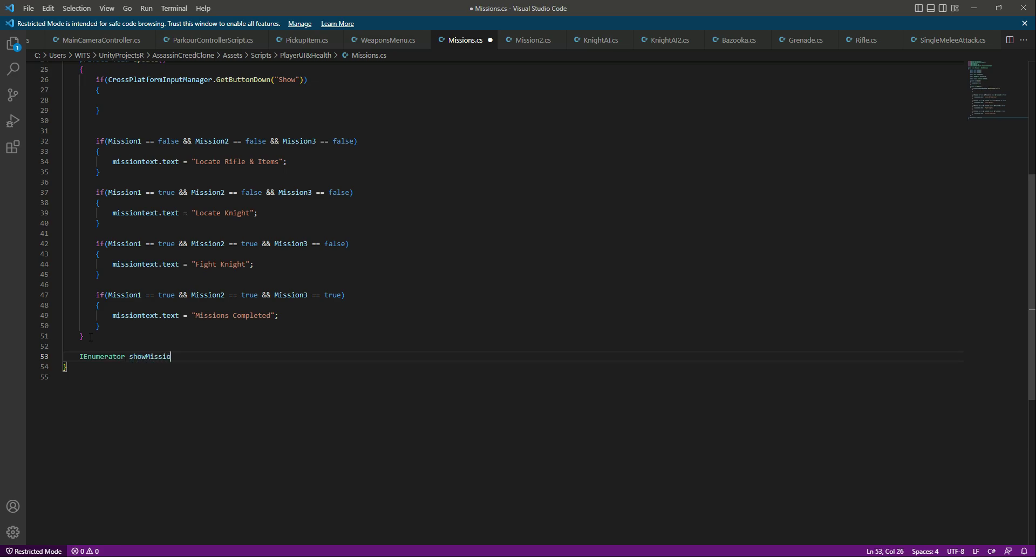
{"action": "type", "text": "ns()"}
{"action": "key", "text": "Return"}
{"action": "type", "text": "{"}
{"action": "key", "text": "Return"}
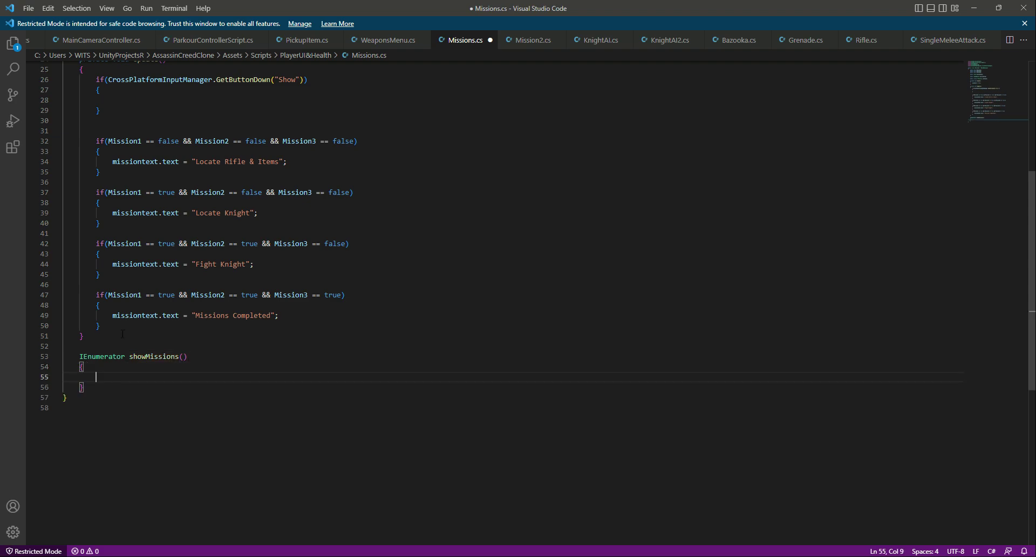
- Make the coroutine start with missionArea.SetActive(true);
{"action": "scroll", "coordinate": [123, 334], "scroll_direction": "up", "scroll_amount": 8}
{"action": "double_click", "coordinate": [176, 210]}
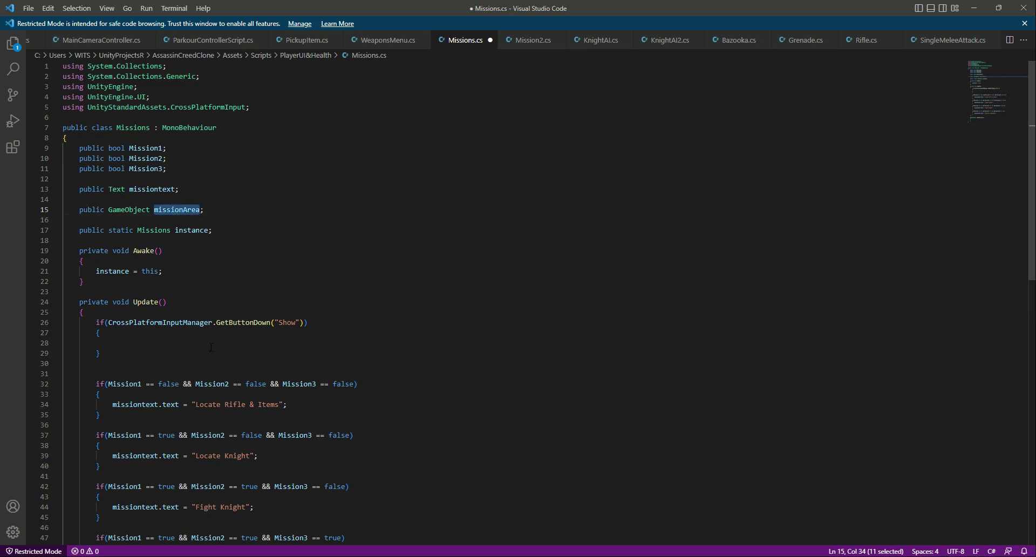
{"action": "scroll", "coordinate": [209, 426], "scroll_direction": "down", "scroll_amount": 7}
{"action": "left_click", "coordinate": [130, 404]}
{"action": "key", "text": "ctrl+v"}
{"action": "type", "text": ".Set"}
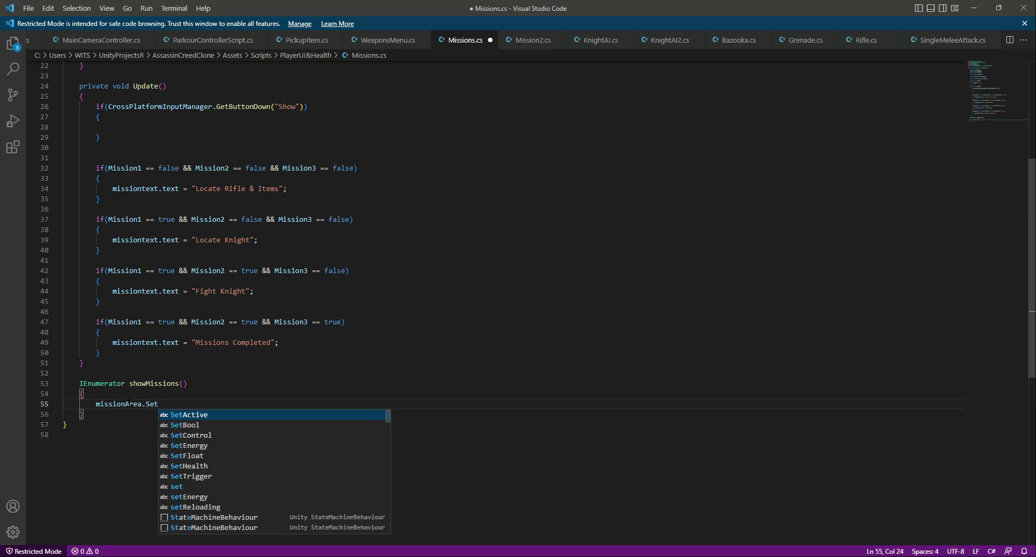
{"action": "key", "text": "Return"}
{"action": "type", "text": "(true"}
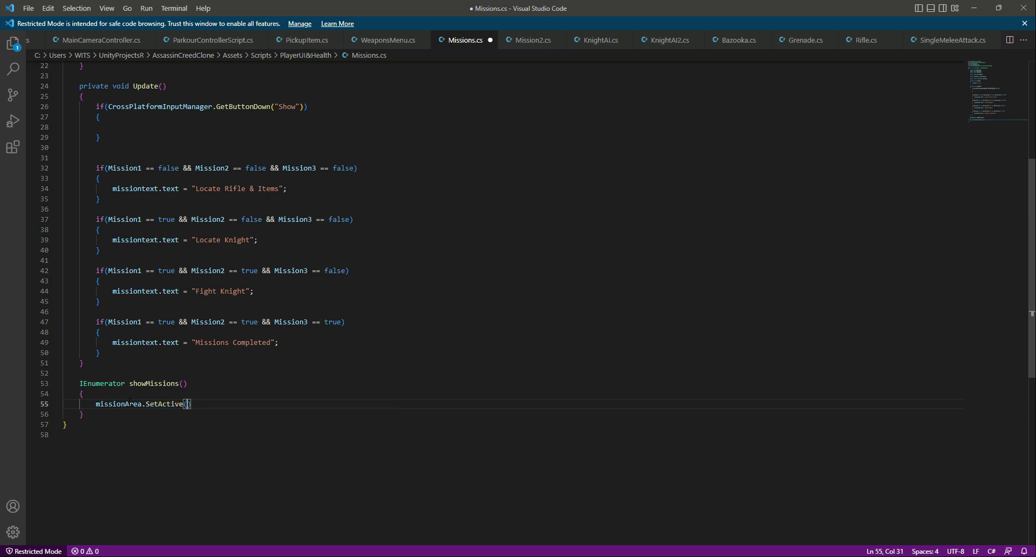
{"action": "type", "text": ");"}
{"action": "key", "text": "Return"}
- Add yield return new WaitForSeconds(2f); after the SetActive call
{"action": "key", "text": "ctrl+space"}
{"action": "key", "text": "Escape"}
{"action": "type", "text": "yield"}
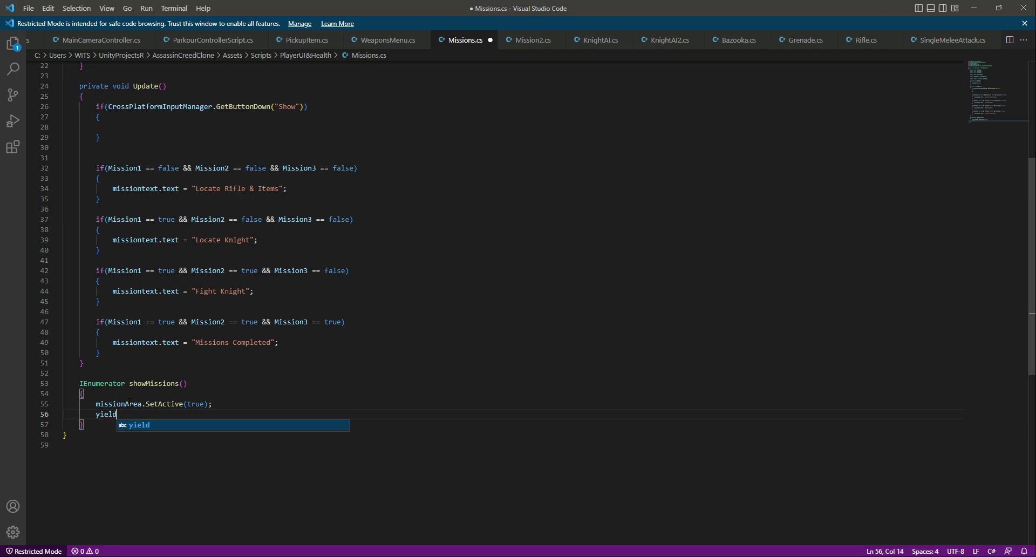
{"action": "type", "text": " return new Wai"}
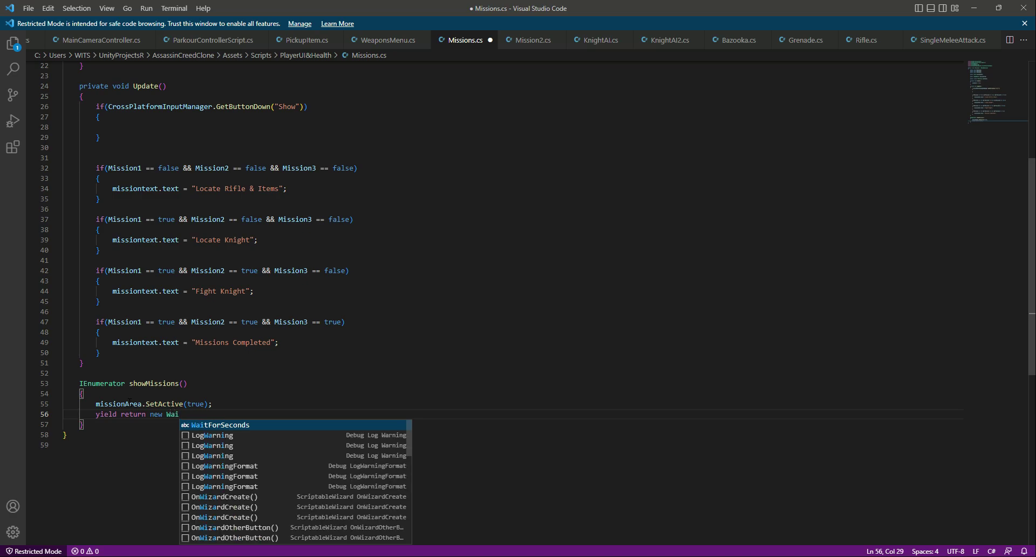
{"action": "key", "text": "Tab"}
{"action": "type", "text": "("}
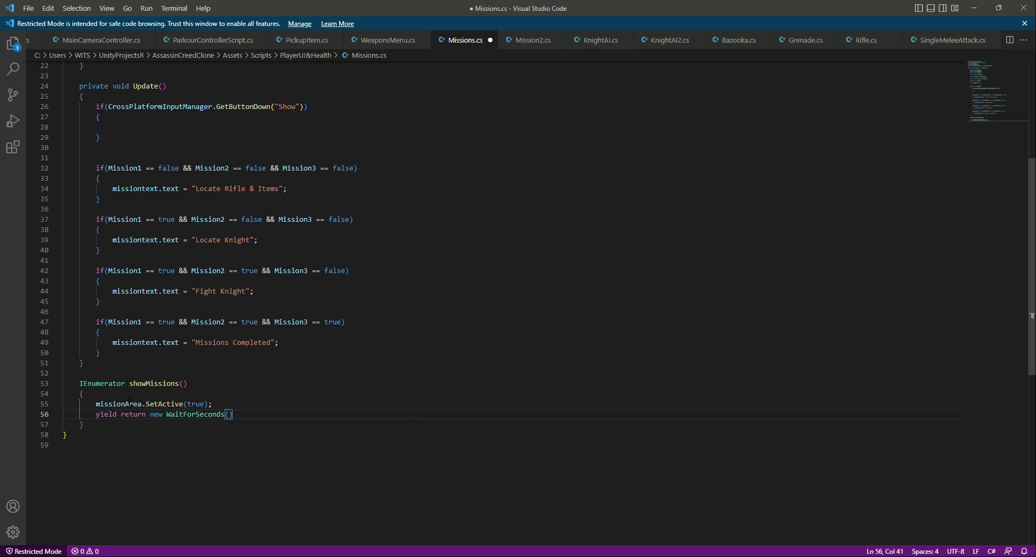
{"action": "type", "text": "2f);"}
- Add missionArea.SetActive(false); after the wait and save the coroutine
{"action": "key", "text": "Up"}
{"action": "key", "text": "shift+Home"}
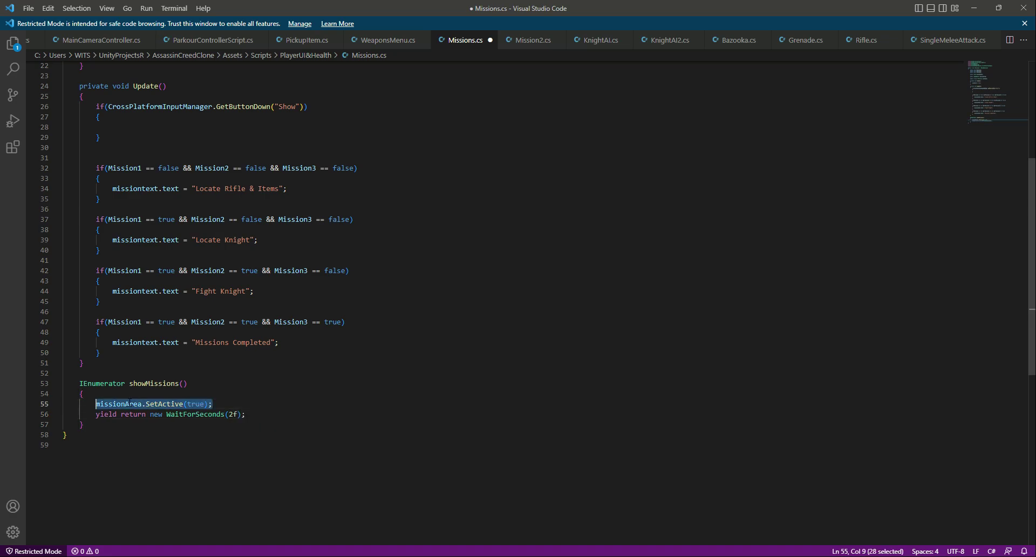
{"action": "key", "text": "ctrl+c"}
{"action": "key", "text": "Down"}
{"action": "key", "text": "End"}
{"action": "key", "text": "Return"}
{"action": "key", "text": "ctrl+v"}
{"action": "key", "text": "Left"}
{"action": "key", "text": "Left"}
{"action": "key", "text": "shift+Left"}
{"action": "key", "text": "shift+Left"}
{"action": "key", "text": "shift+Left"}
{"action": "key", "text": "shift+Left"}
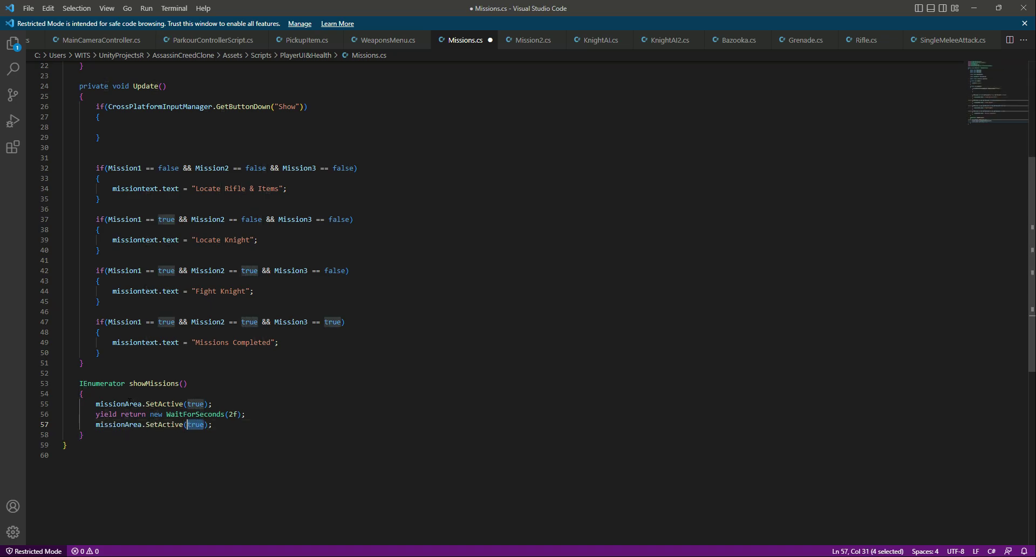
{"action": "type", "text": "false"}
{"action": "key", "text": "ctrl+s"}
- Call StartCoroutine(showMissions()); inside the Show block, save, and return to Unity
{"action": "left_click_drag", "start_coordinate": [130, 383], "coordinate": [210, 380]}
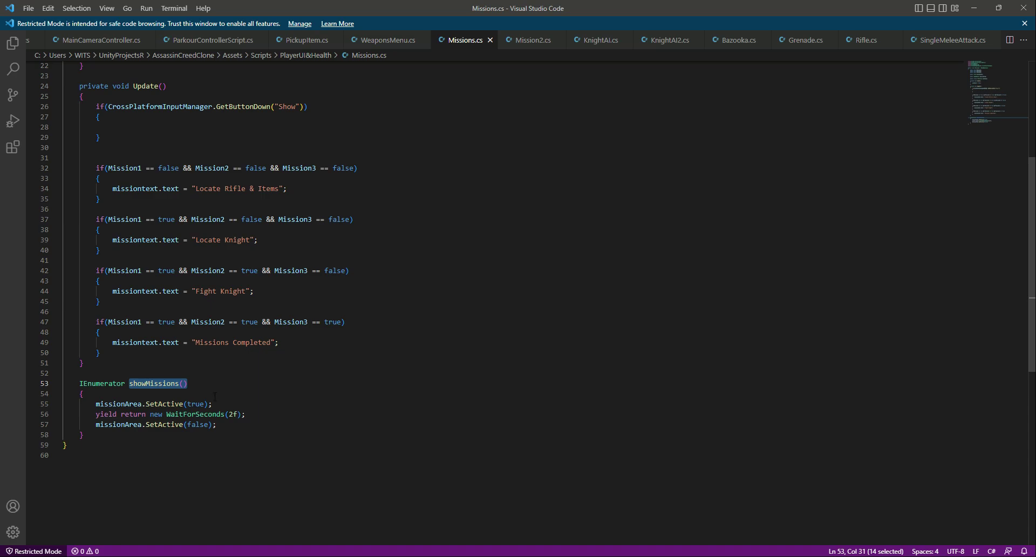
{"action": "scroll", "coordinate": [215, 396], "scroll_direction": "up", "scroll_amount": 4}
{"action": "left_click", "coordinate": [204, 258]}
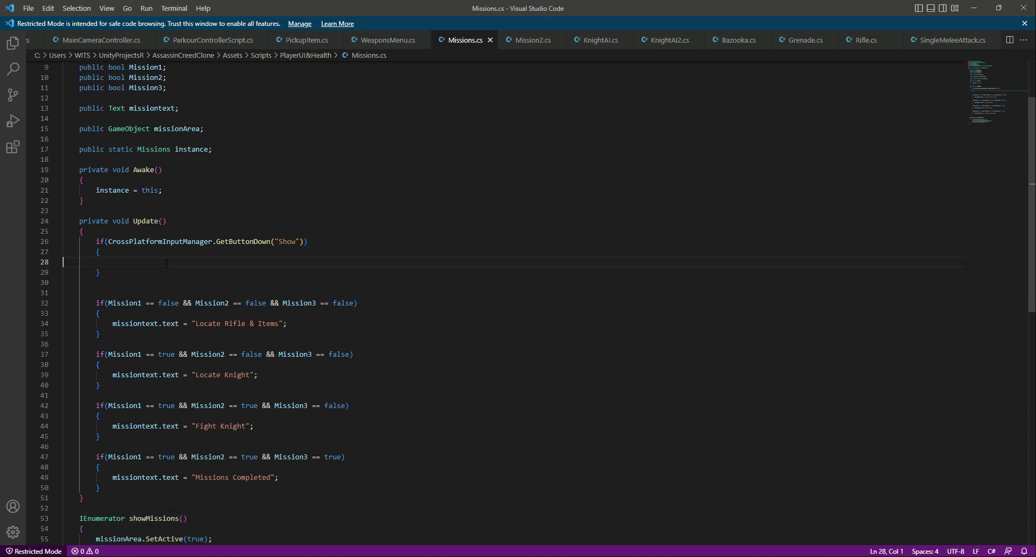
{"action": "key", "text": "Tab"}
{"action": "key", "text": "Tab"}
{"action": "key", "text": "Tab"}
{"action": "type", "text": "Sta"}
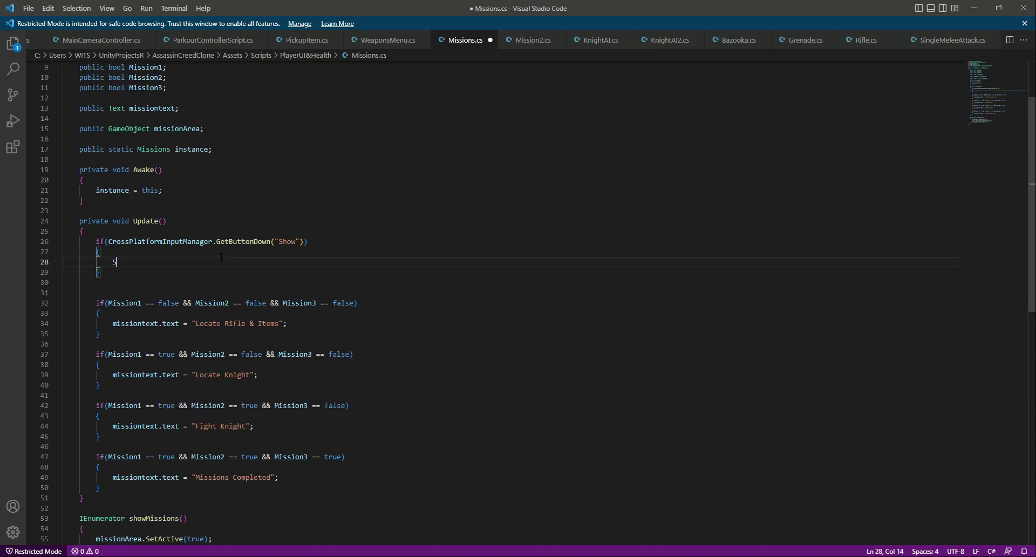
{"action": "key", "text": "Down"}
{"action": "key", "text": "Return"}
{"action": "type", "text": "(showMissions());"}
{"action": "key", "text": "ctrl+s"}
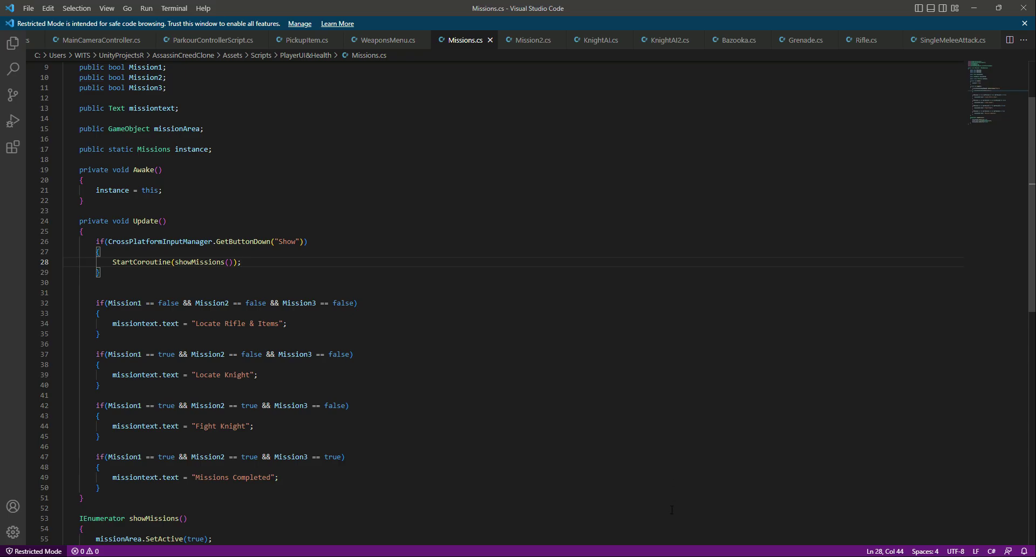
{"action": "key", "text": "alt+Tab"}
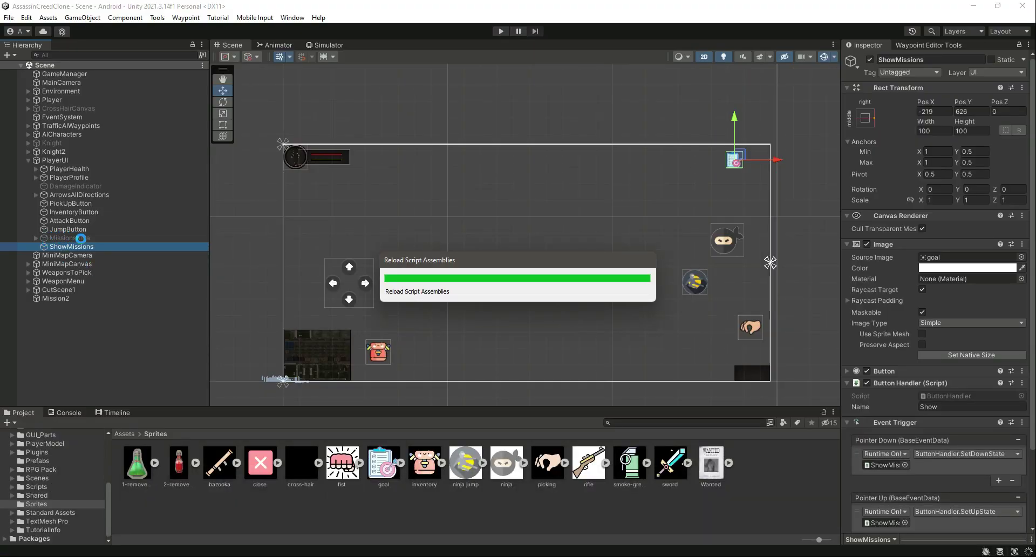
- Select GameManager and check the console for script warnings
{"action": "left_click", "coordinate": [61, 74]}
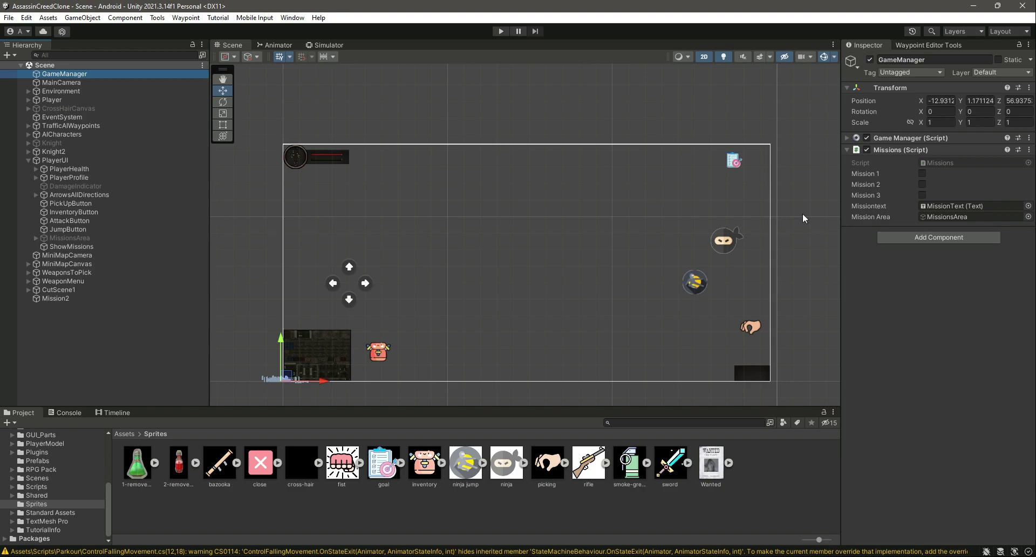
{"action": "left_click", "coordinate": [64, 412]}
{"action": "left_click", "coordinate": [23, 412]}
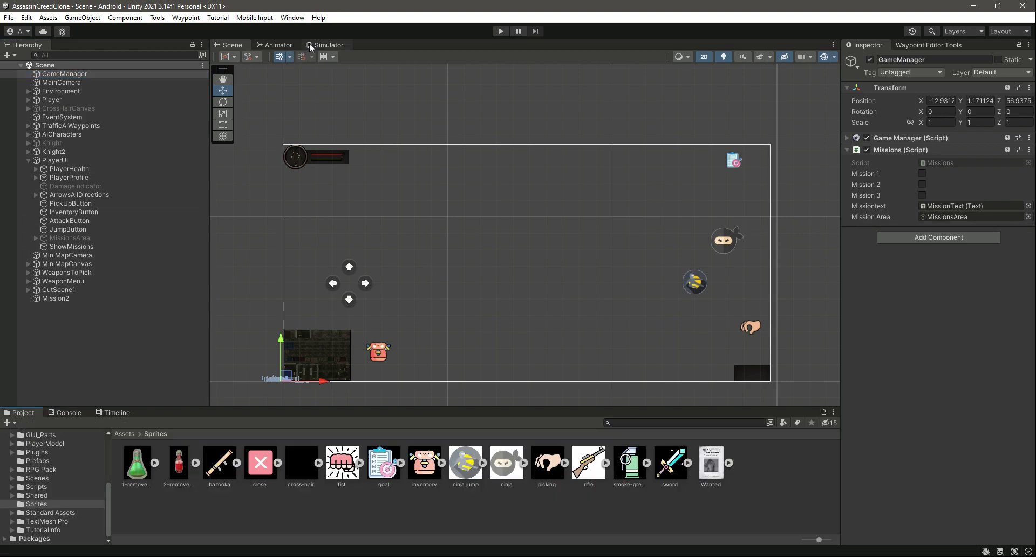
- Play the game in the phone Simulator and tap the goal icon twice to pop up the 'Locate Rifle' mission bar
{"action": "left_click", "coordinate": [312, 44]}
{"action": "left_click", "coordinate": [501, 31]}
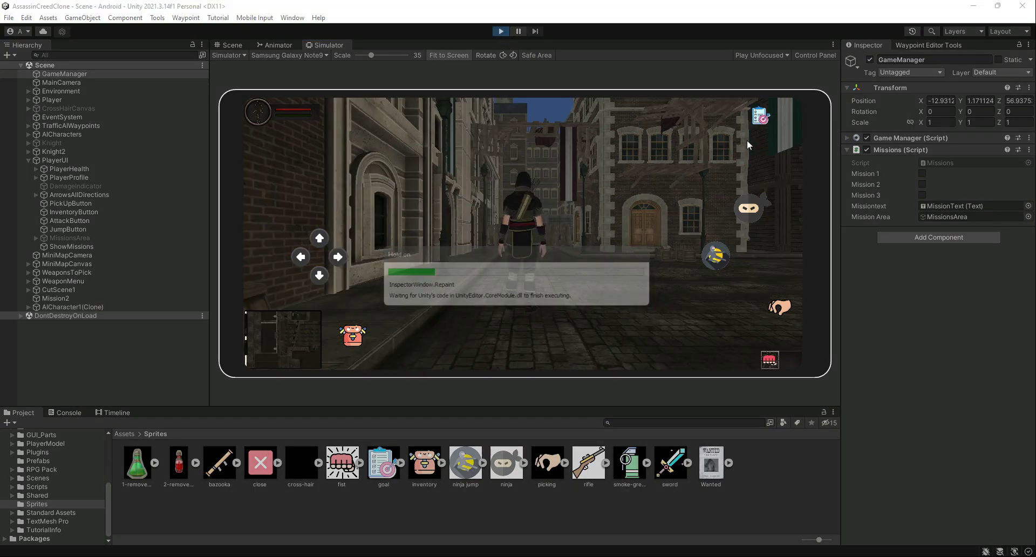
{"action": "left_click", "coordinate": [761, 118]}
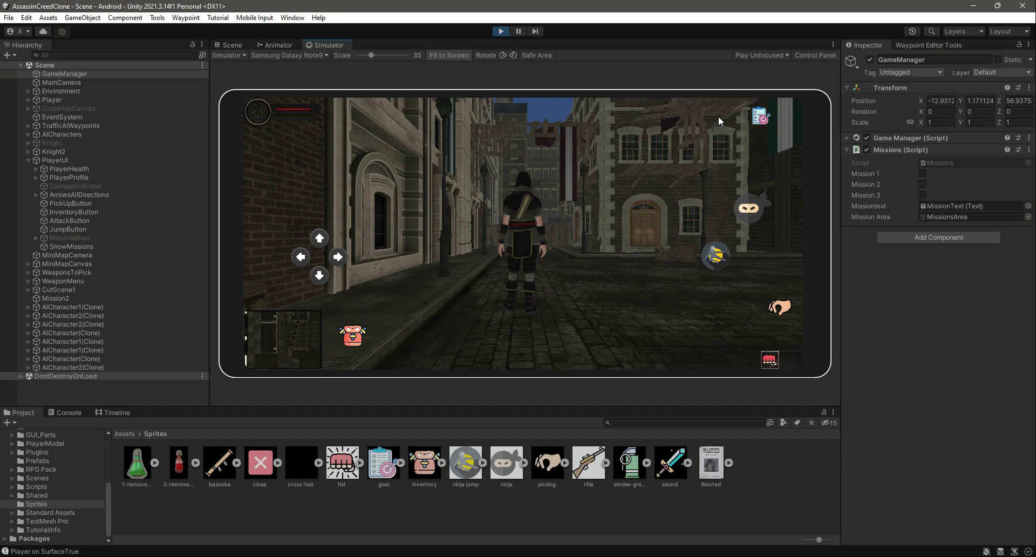
{"action": "left_click", "coordinate": [757, 119]}
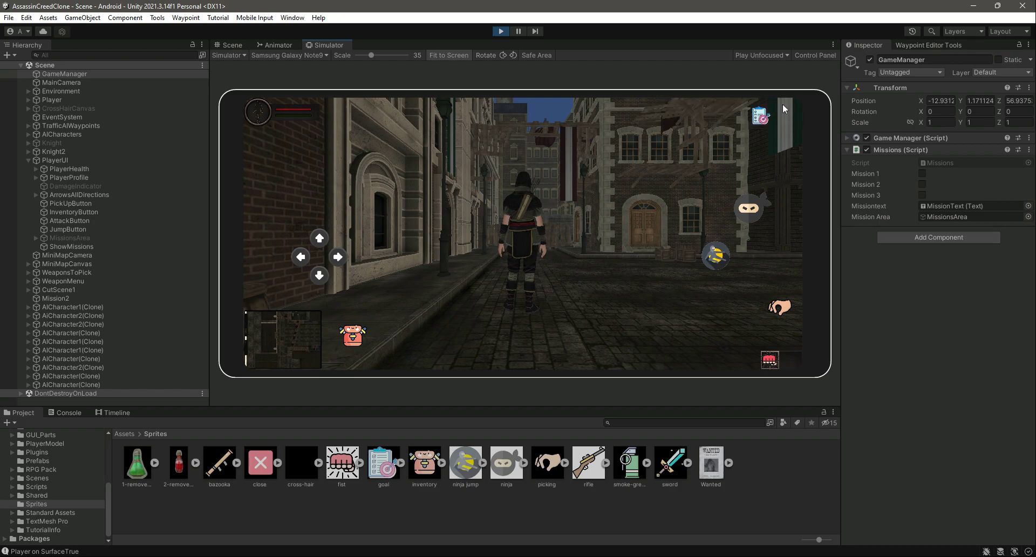
- Add 'public GameObject showButton;' below the missionArea declaration in Missions.cs and save
{"action": "key", "text": "alt+Tab"}
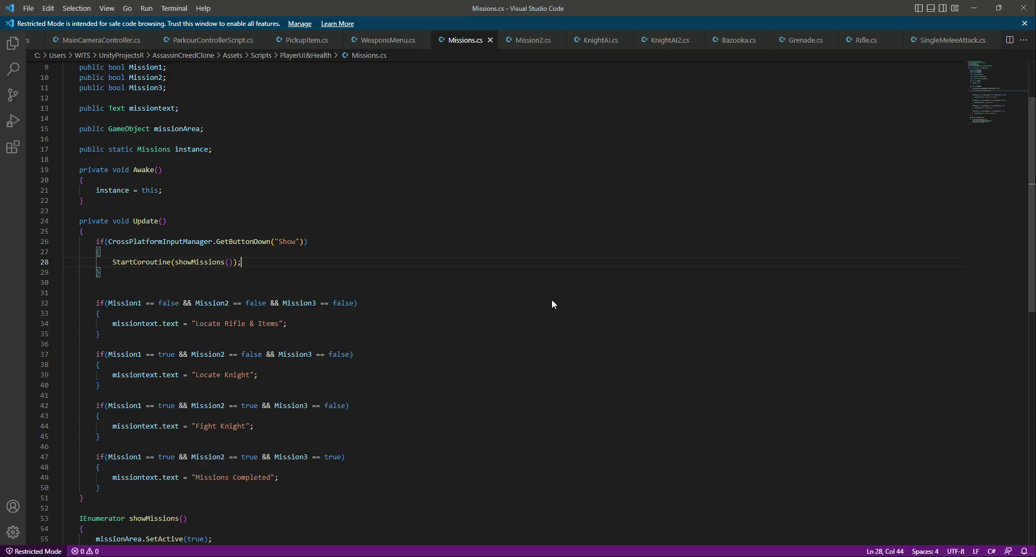
{"action": "scroll", "coordinate": [552, 301], "scroll_direction": "up", "scroll_amount": 3}
{"action": "scroll", "coordinate": [551, 300], "scroll_direction": "down", "scroll_amount": 8}
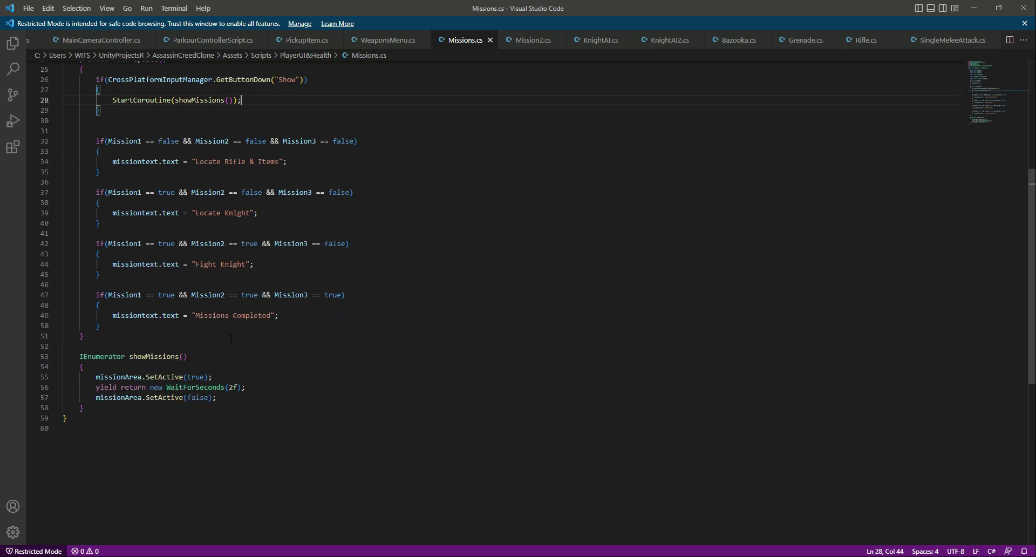
{"action": "scroll", "coordinate": [231, 338], "scroll_direction": "up", "scroll_amount": 8}
{"action": "left_click", "coordinate": [213, 202]}
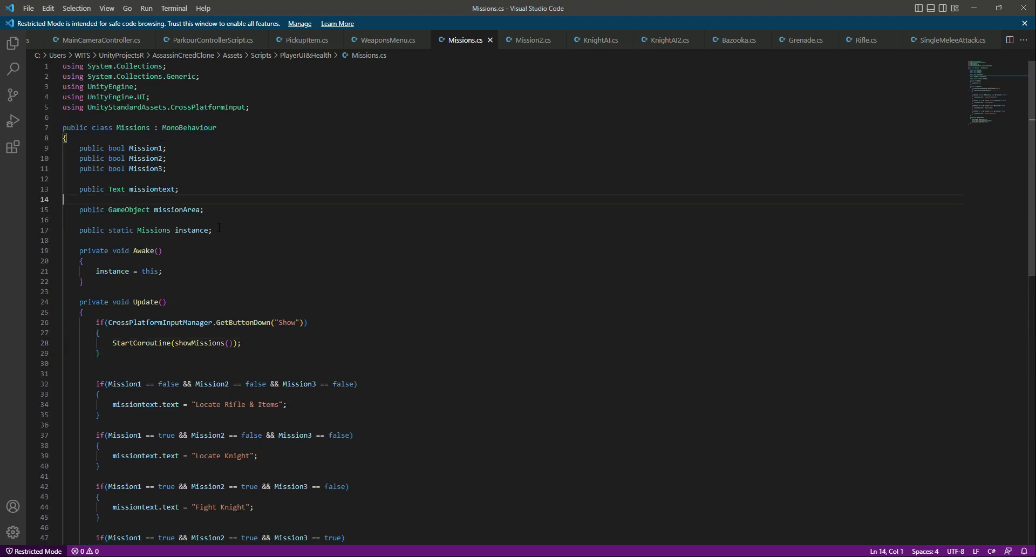
{"action": "left_click", "coordinate": [220, 211]}
{"action": "key", "text": "Return"}
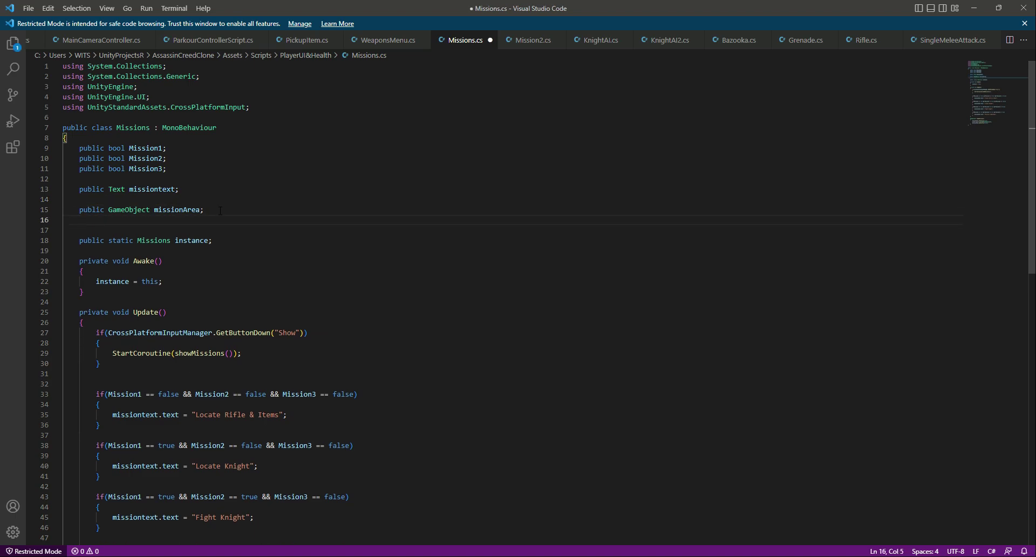
{"action": "type", "text": "public G"}
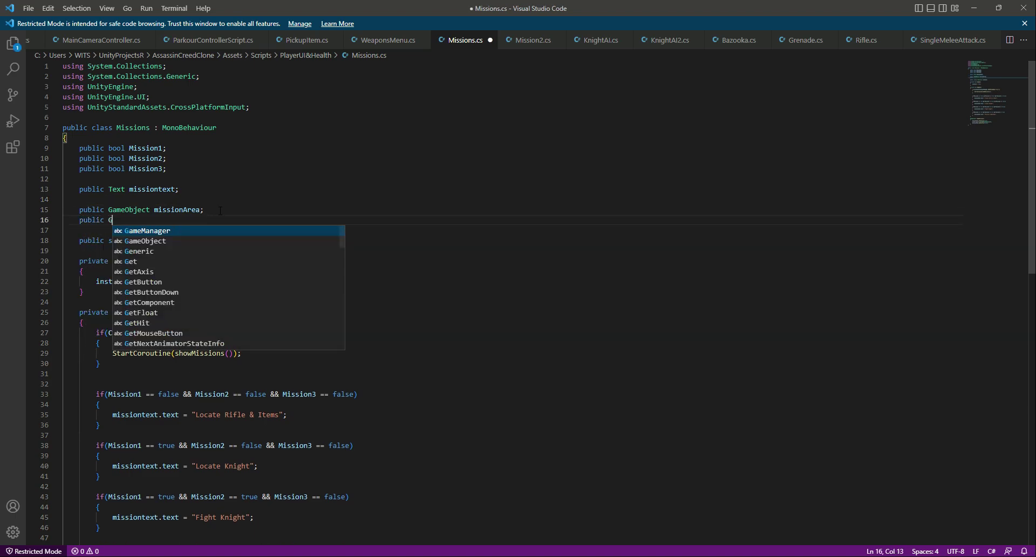
{"action": "type", "text": "am"}
{"action": "key", "text": "Down"}
{"action": "key", "text": "Tab"}
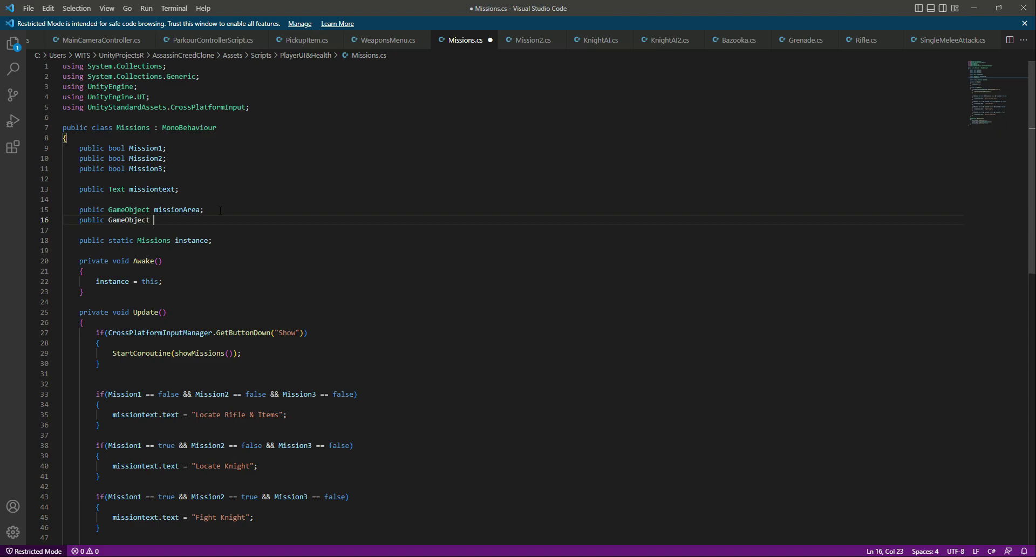
{"action": "type", "text": "sho"}
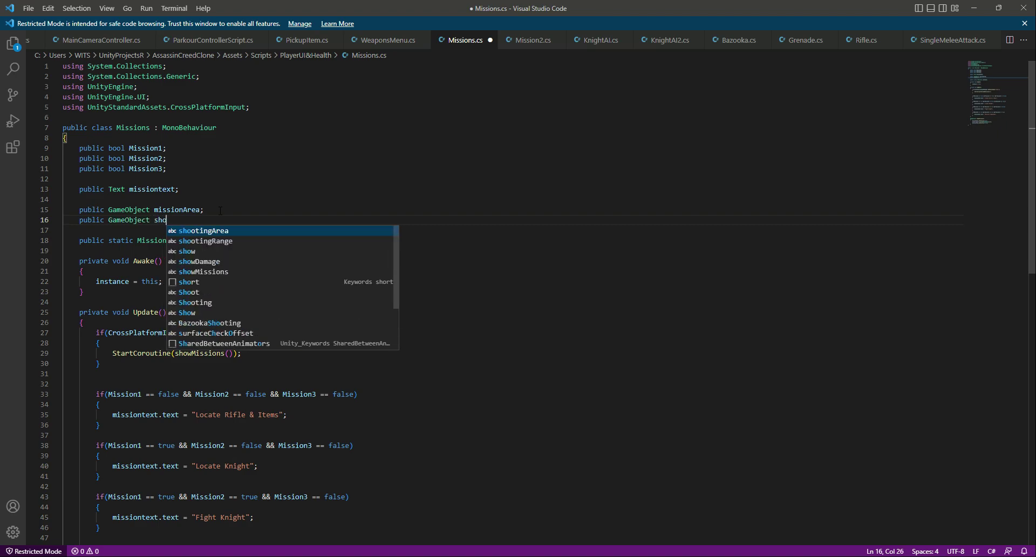
{"action": "type", "text": "wButton;"}
{"action": "key", "text": "ctrl+s"}
{"action": "scroll", "coordinate": [219, 248], "scroll_direction": "down", "scroll_amount": 10}
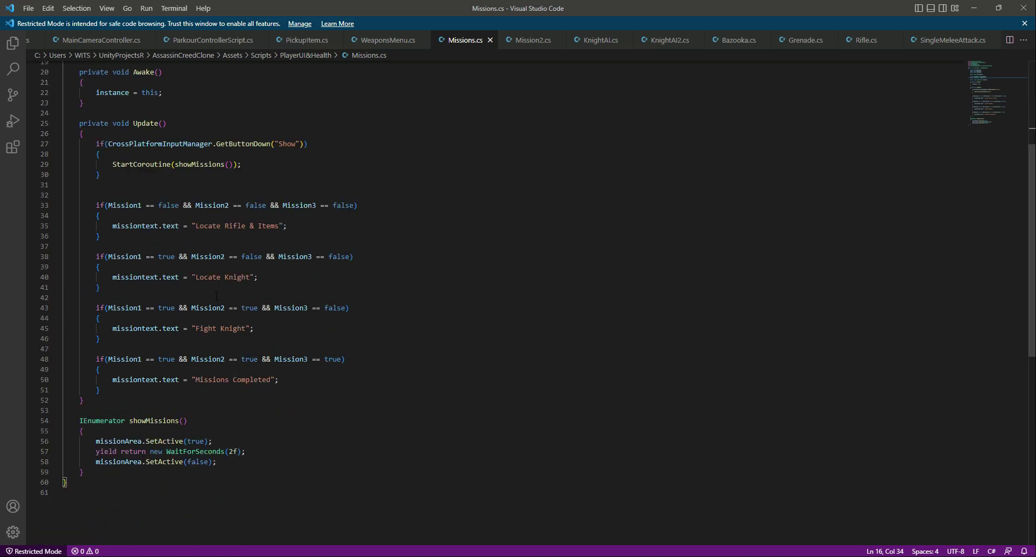
- Add showButton.SetActive(false); as the first line of showMissions and save
{"action": "left_click", "coordinate": [183, 322]}
{"action": "key", "text": "Return"}
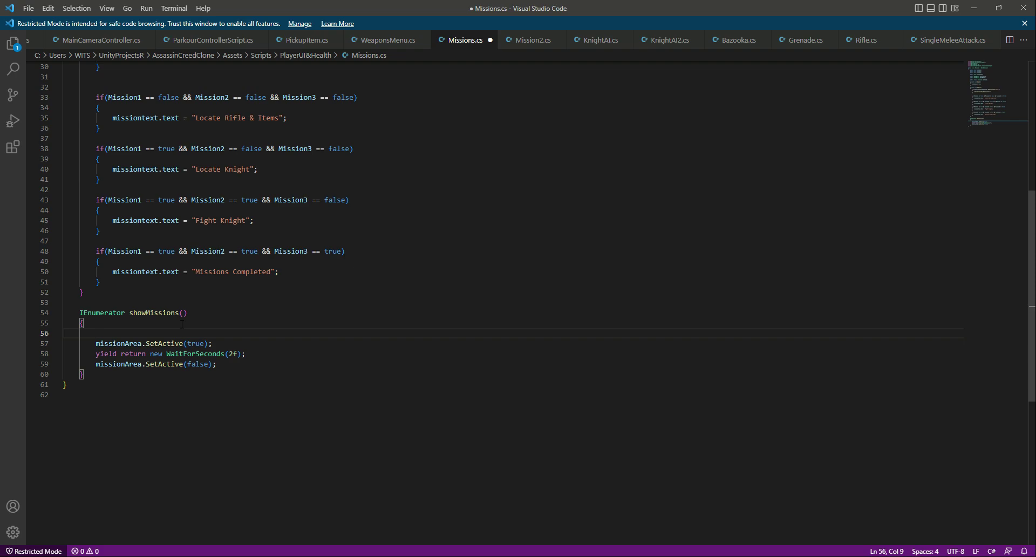
{"action": "type", "text": "sh"}
{"action": "key", "text": "Down"}
{"action": "key", "text": "Down"}
{"action": "key", "text": "Down"}
{"action": "key", "text": "Return"}
{"action": "type", "text": ".Set"}
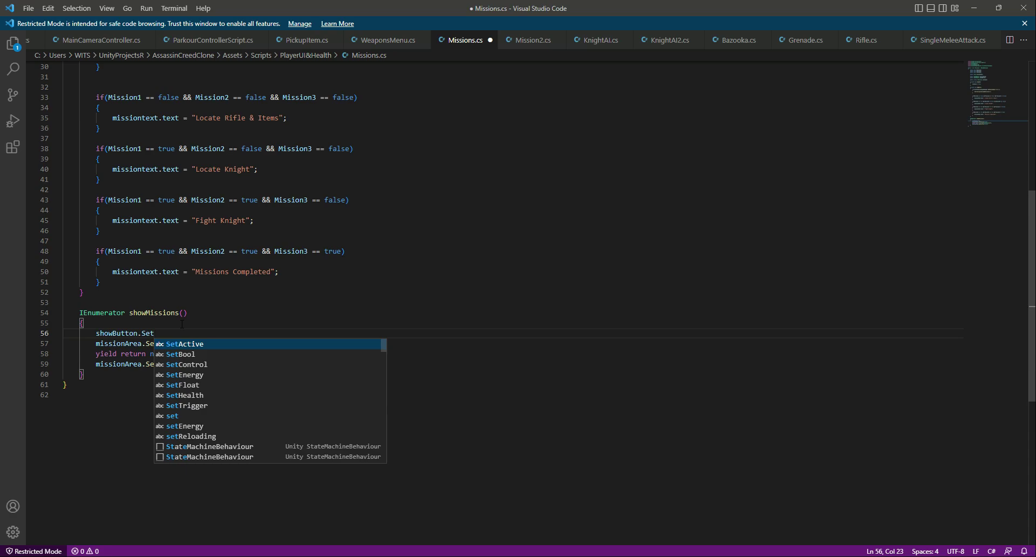
{"action": "key", "text": "Return"}
{"action": "type", "text": "(false)"}
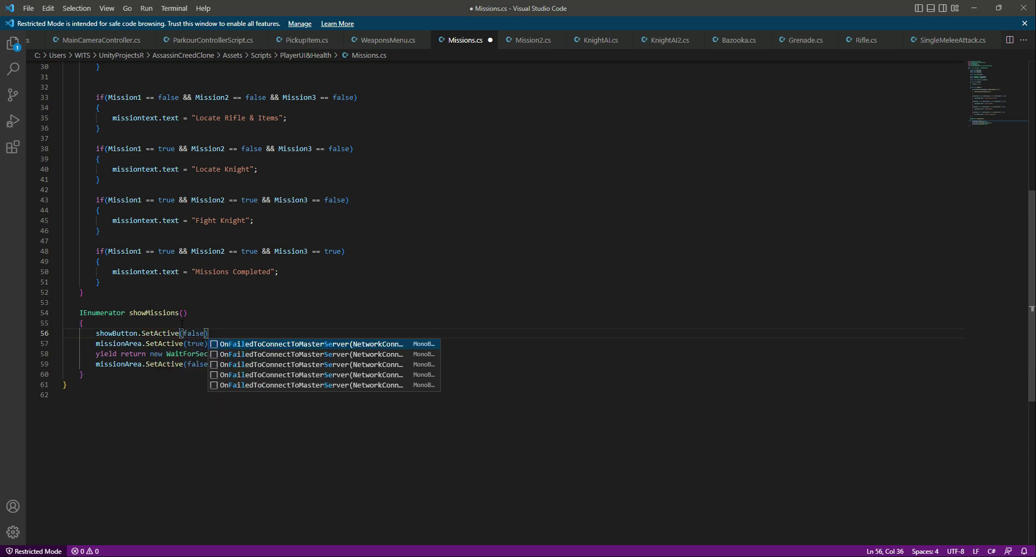
{"action": "type", "text": ";"}
{"action": "key", "text": "ctrl+s"}
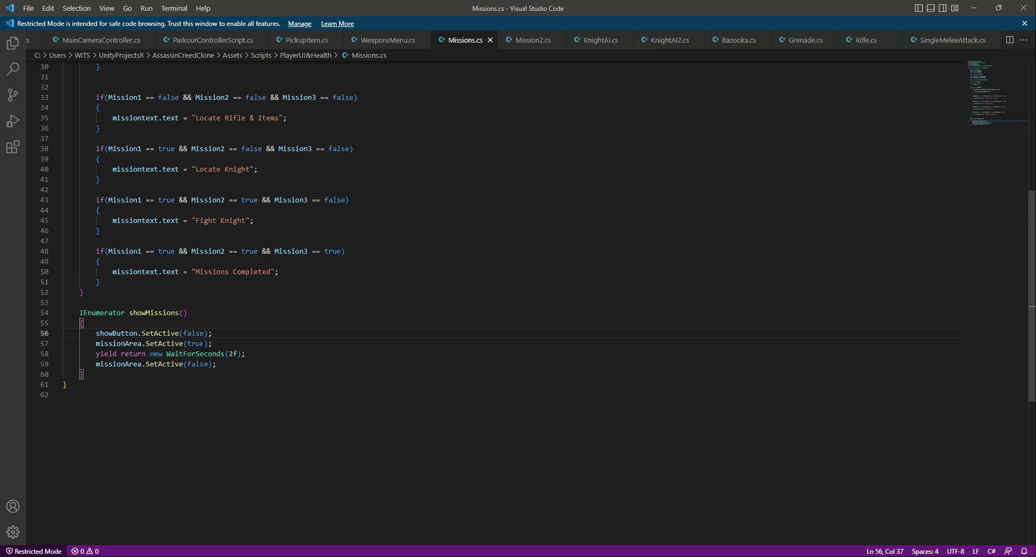
- Change WaitForSeconds(2f) to WaitForSeconds(3f) and save
{"action": "left_click_drag", "start_coordinate": [229, 353], "coordinate": [234, 353]}
{"action": "type", "text": "3"}
{"action": "key", "text": "End"}
{"action": "key", "text": "ctrl+s"}
- Add showButton.SetActive(true); after the wait line and save the Missions script
{"action": "left_click", "coordinate": [212, 333]}
{"action": "left_click_drag", "start_coordinate": [212, 332], "coordinate": [96, 333]}
{"action": "key", "text": "ctrl+c"}
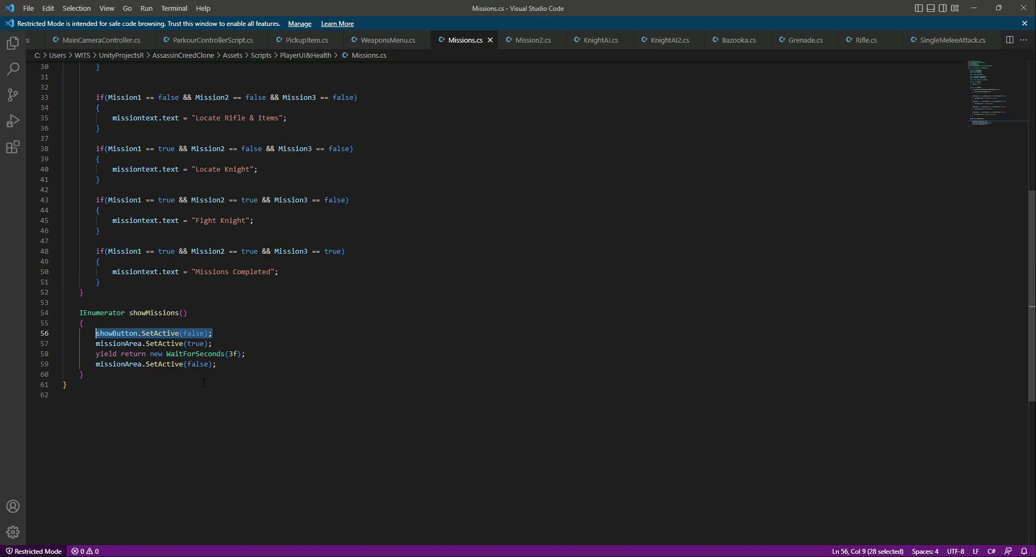
{"action": "left_click", "coordinate": [227, 366]}
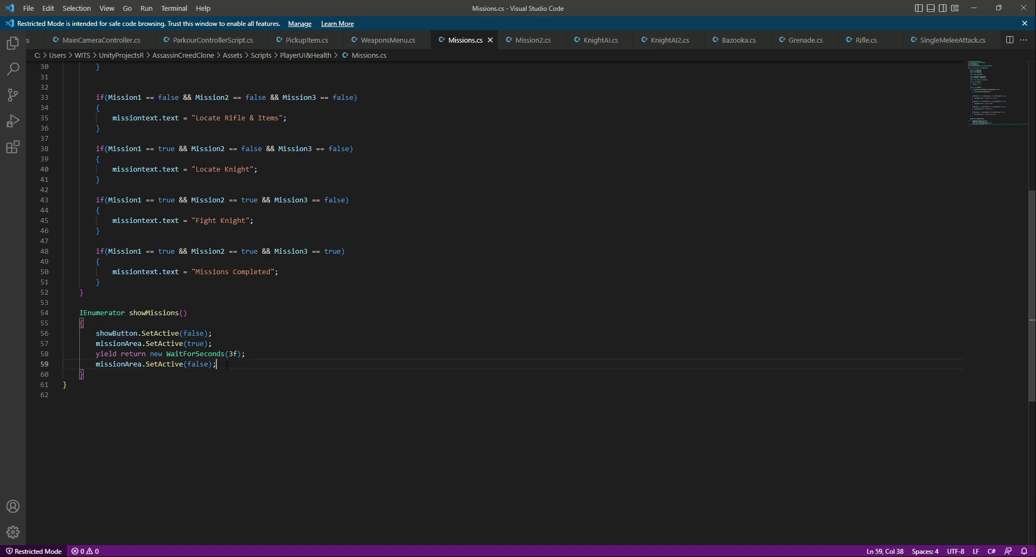
{"action": "key", "text": "Return"}
{"action": "key", "text": "ctrl+v"}
{"action": "key", "text": "Left"}
{"action": "key", "text": "Left"}
{"action": "key", "text": "Left"}
{"action": "key", "text": "shift+Left"}
{"action": "key", "text": "shift+Left"}
{"action": "key", "text": "shift+Left"}
{"action": "key", "text": "shift+Left"}
{"action": "key", "text": "shift+Left"}
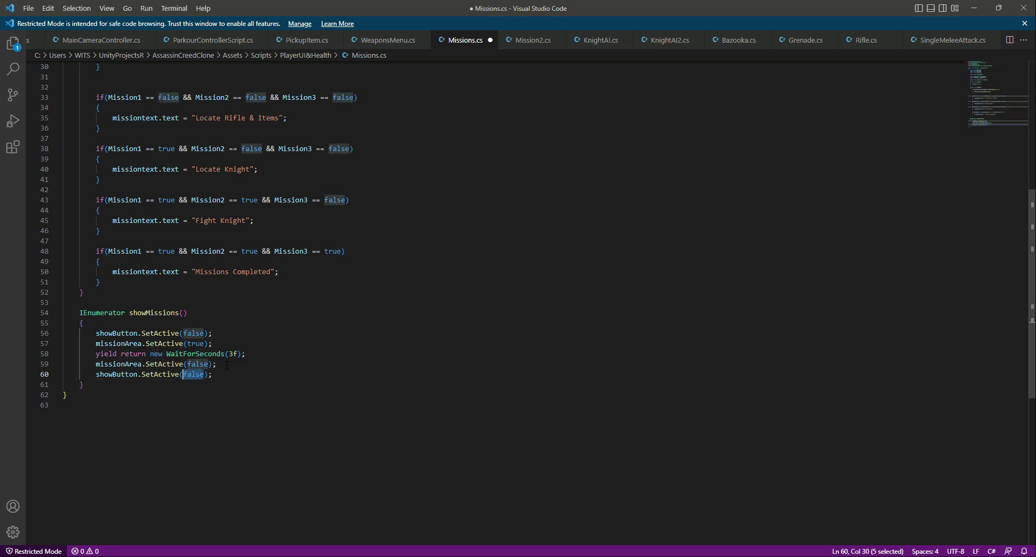
{"action": "type", "text": "true"}
{"action": "key", "text": "ctrl+s"}
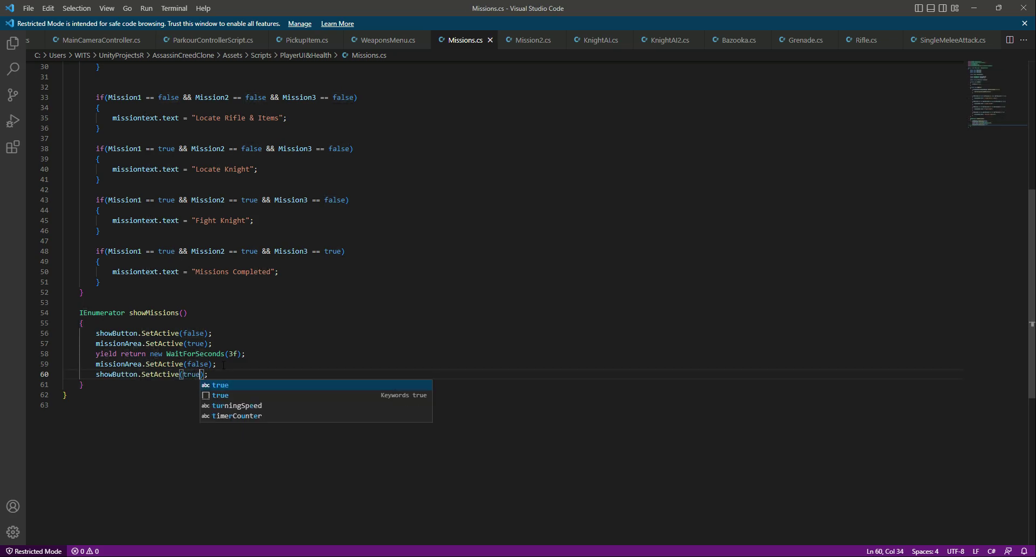
- Return from Visual Studio Code to the Unity editor
{"action": "left_click", "coordinate": [223, 367]}
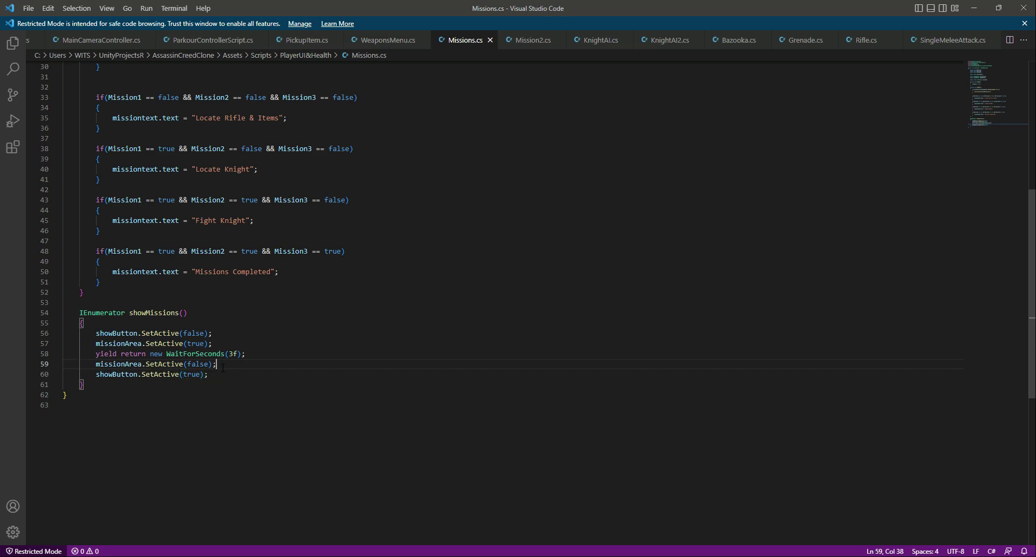
{"action": "scroll", "coordinate": [223, 368], "scroll_direction": "up", "scroll_amount": 10}
{"action": "key", "text": "alt+Tab"}
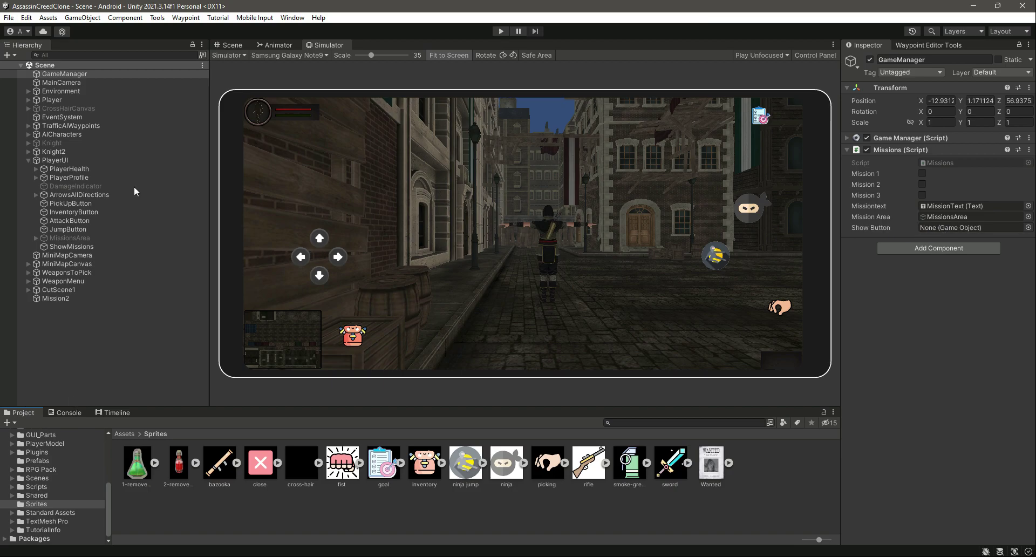
- Drag ShowMissions into the Missions component's Show Button field on GameManager, then enter play mode
{"action": "left_click_drag", "start_coordinate": [70, 247], "coordinate": [963, 227]}
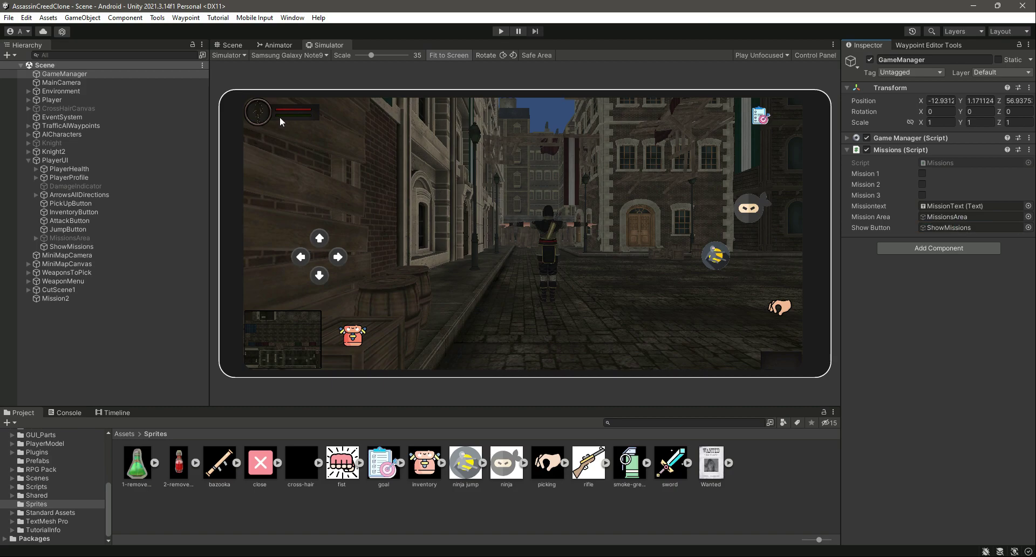
{"action": "left_click", "coordinate": [501, 31]}
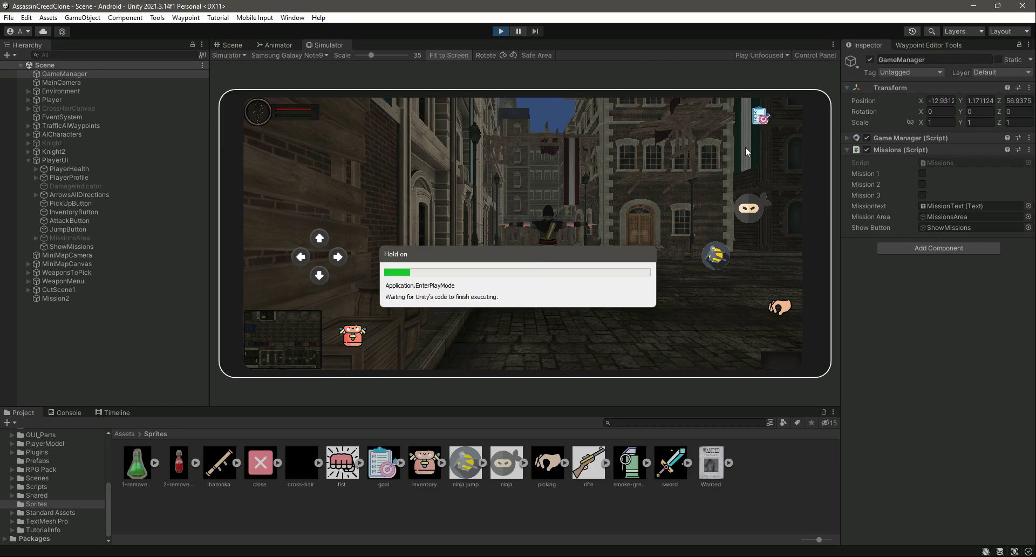
- Tap the goal icon twice and check the 'Locate Rifle Items' panel appears while the icon hides
{"action": "left_click", "coordinate": [759, 121]}
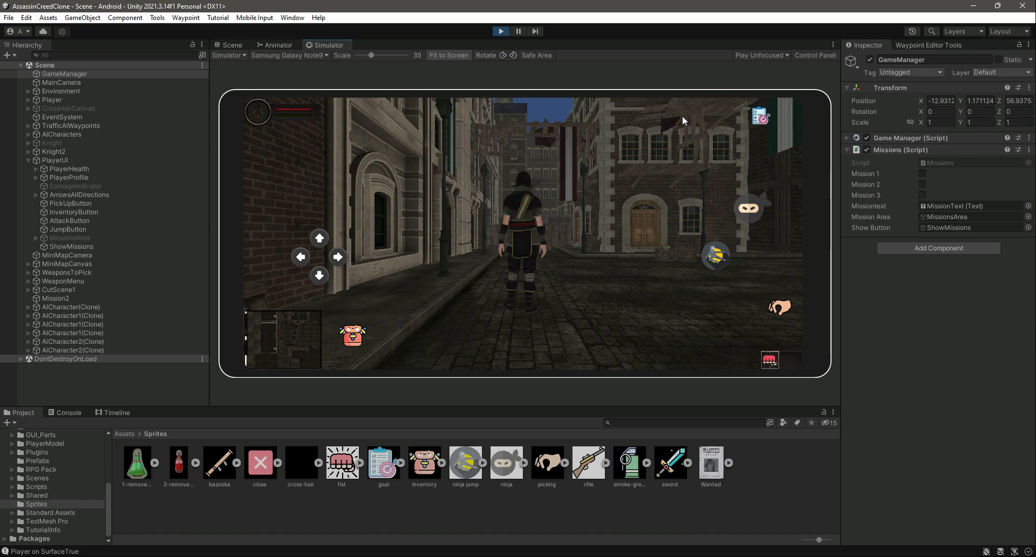
{"action": "left_click", "coordinate": [756, 123]}
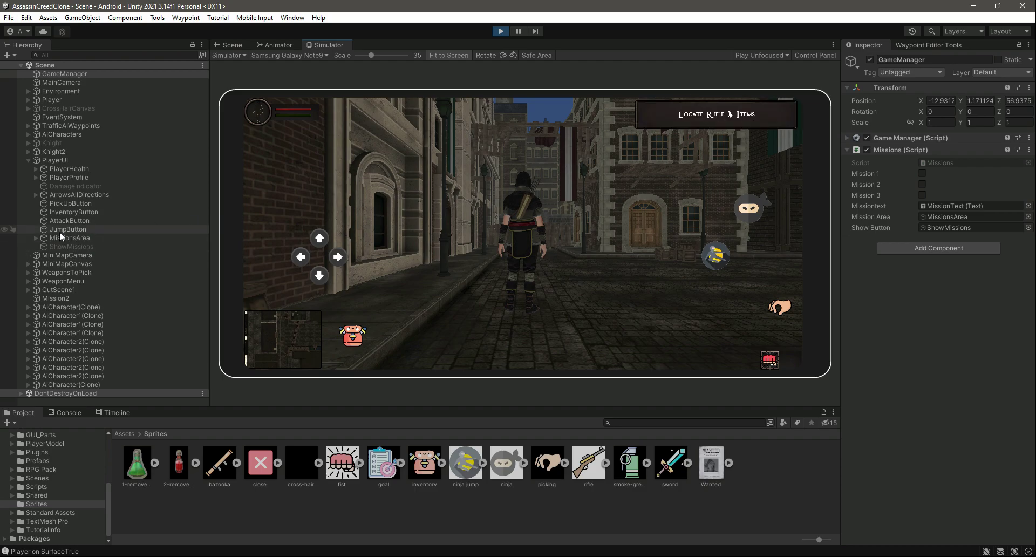